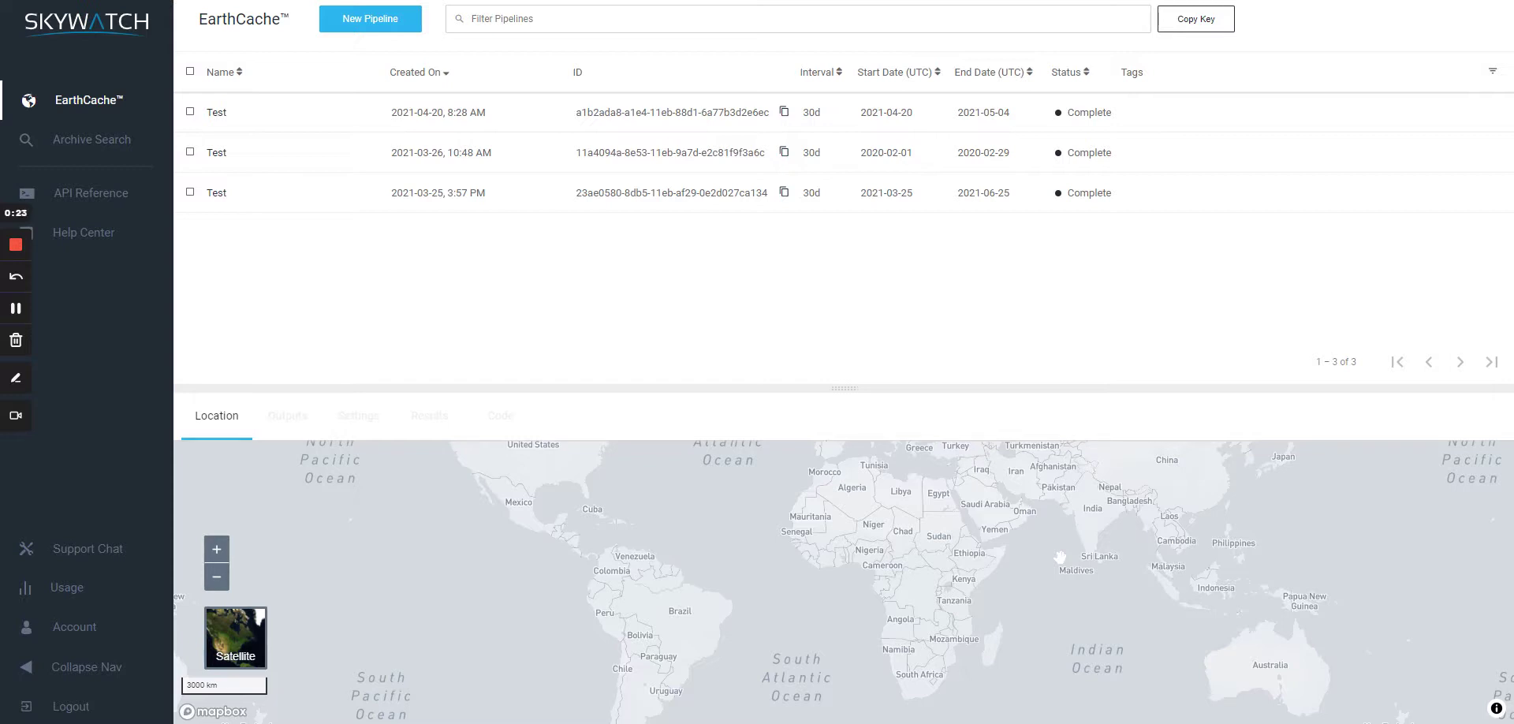
Start a new pipeline and search the location map for Peniche, Leiria, Portugal.
click(347, 31)
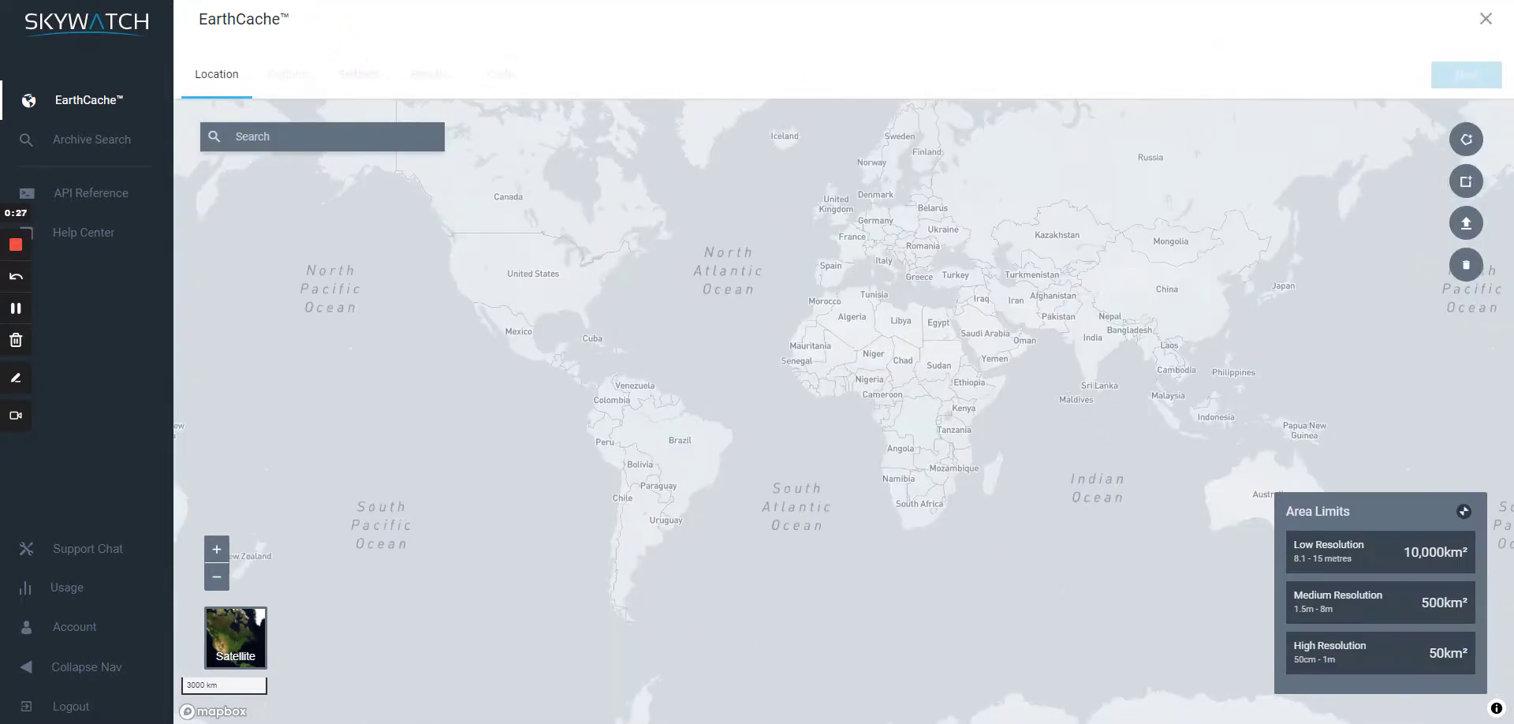
click(247, 138)
text(peniche)
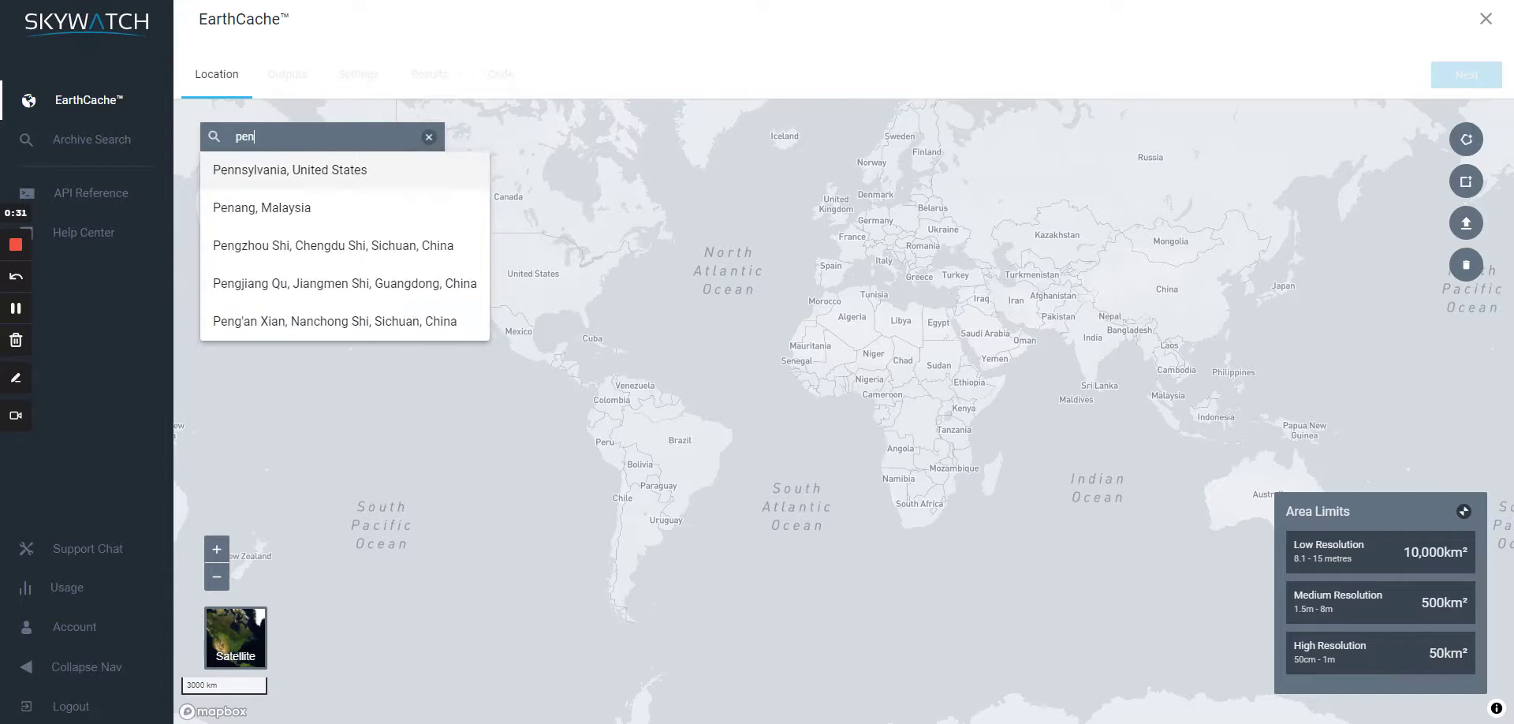
click(311, 175)
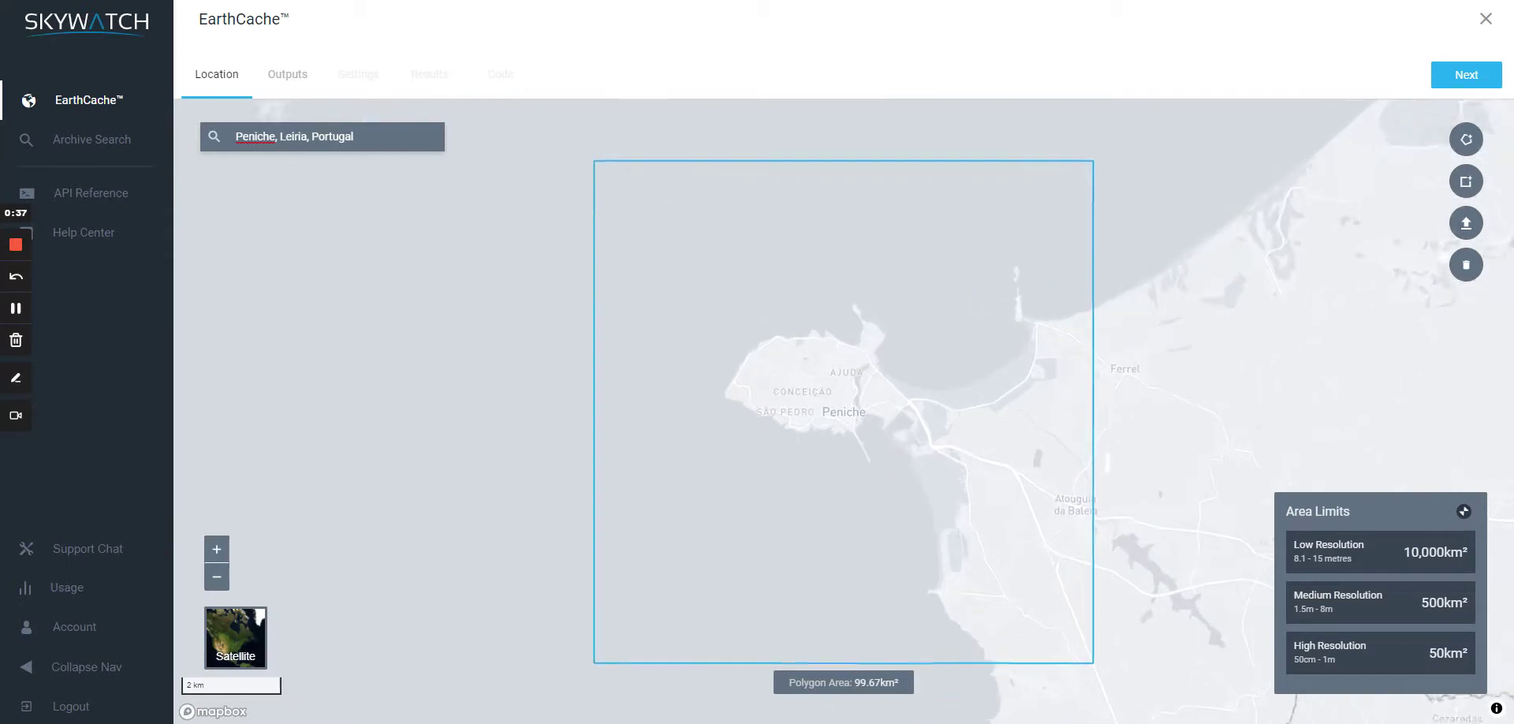
Draw a rectangular area of interest of about 18 km² over Peniche and continue to the outputs.
click(1466, 183)
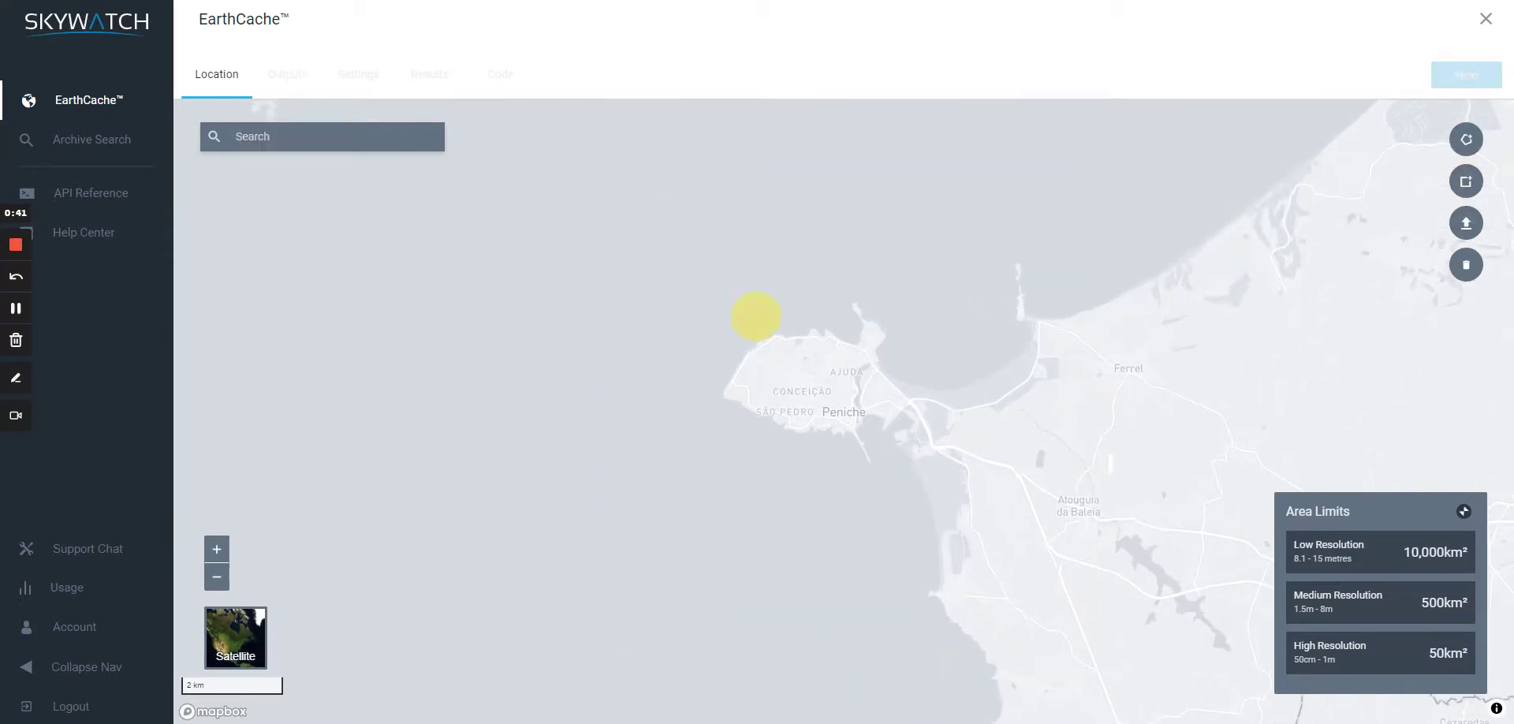
drag(755, 316, 1019, 492)
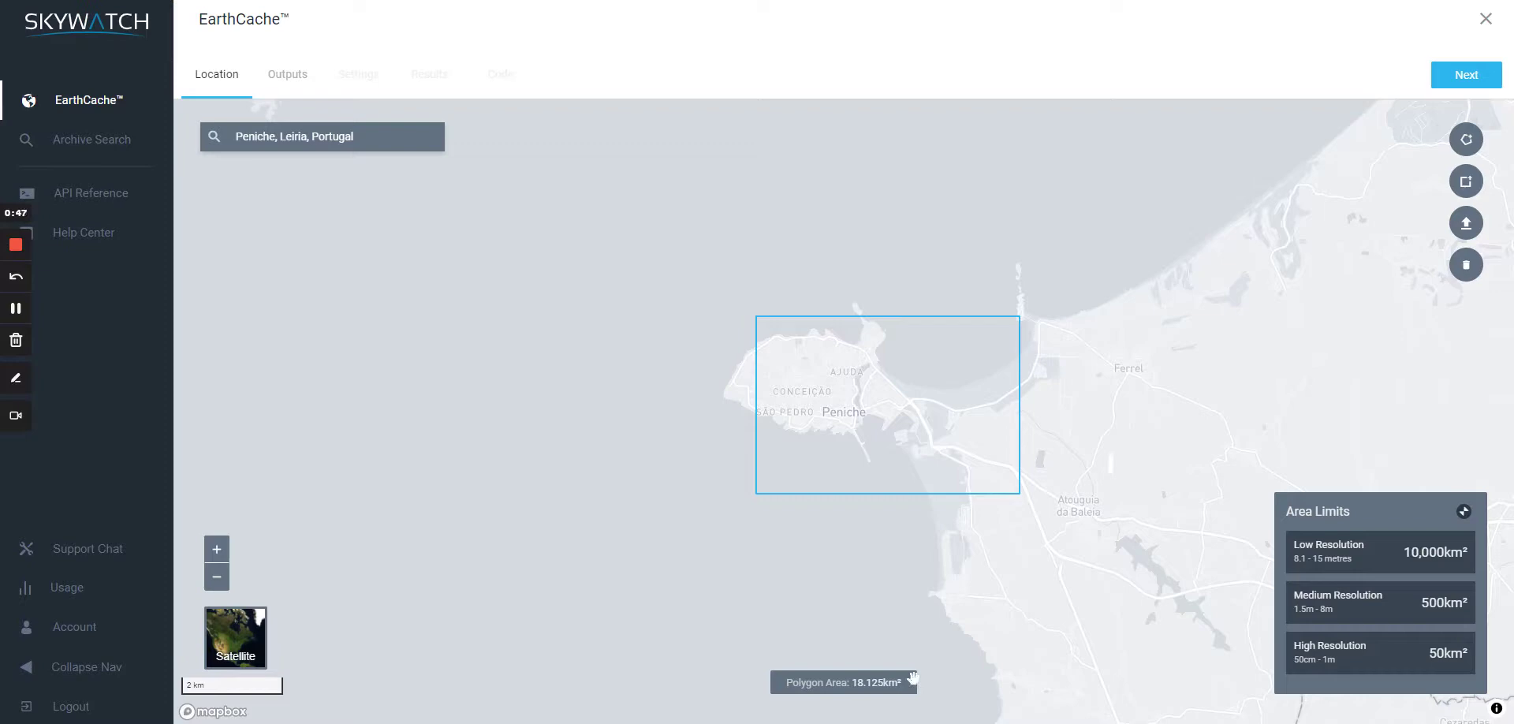
click(1467, 75)
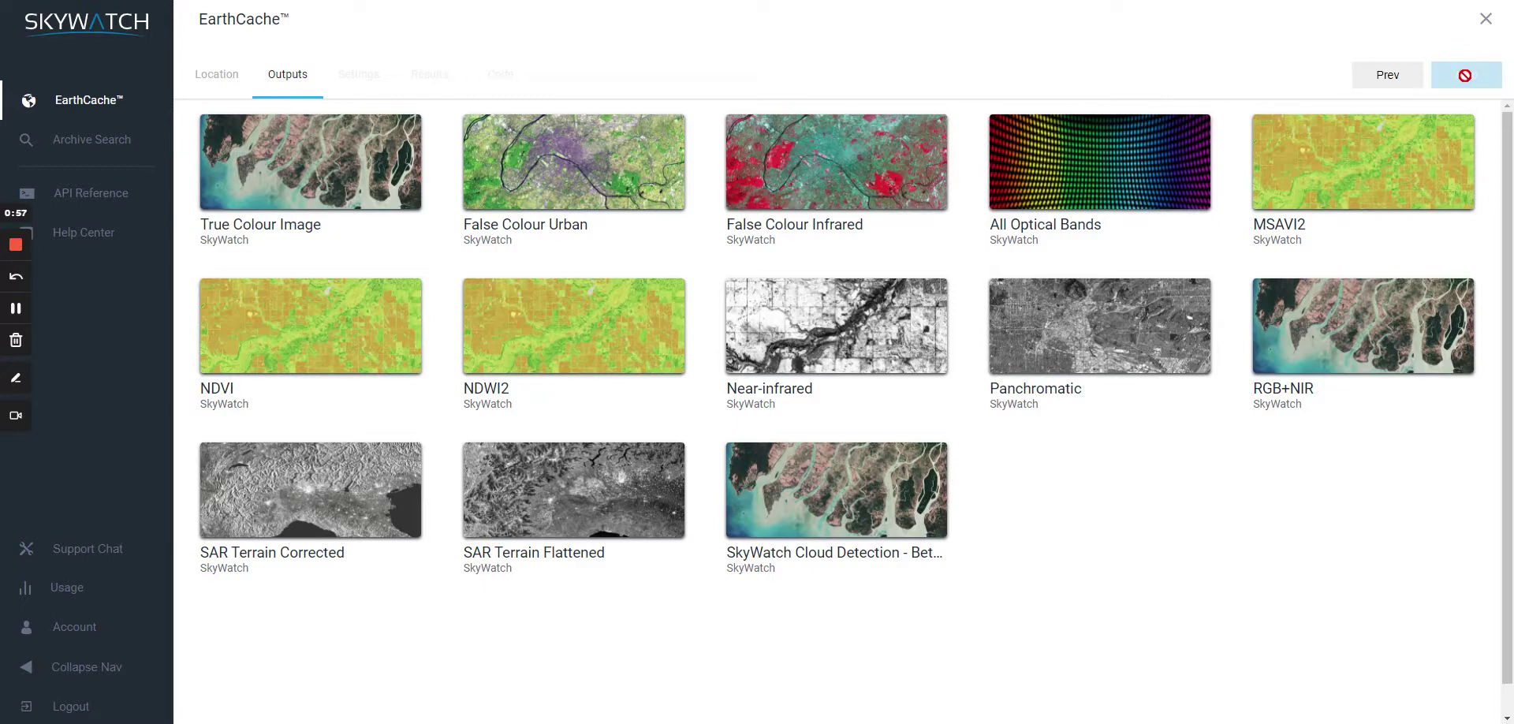
Choose True Colour Image as the output and name the pipeline Test.
click(284, 158)
click(1468, 77)
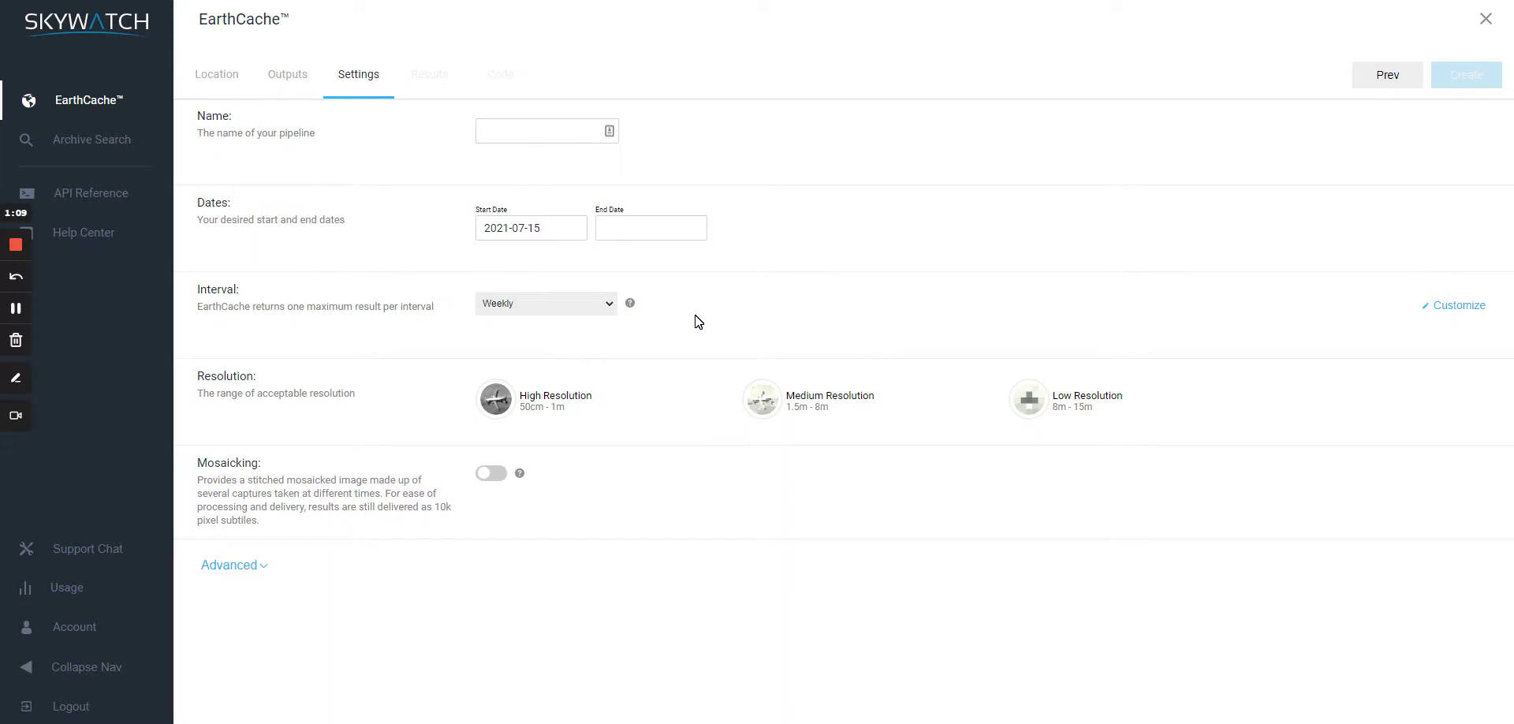
click(497, 129)
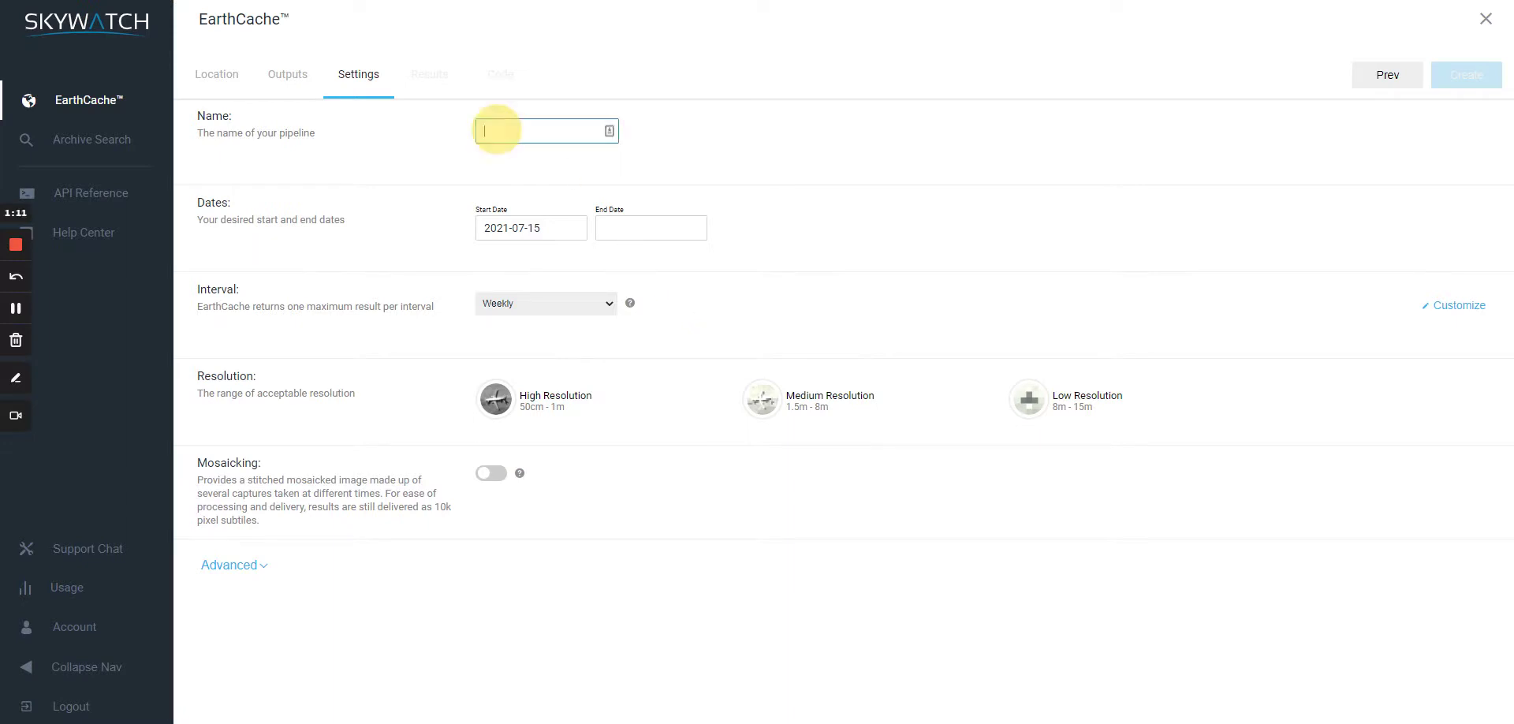
text(Test)
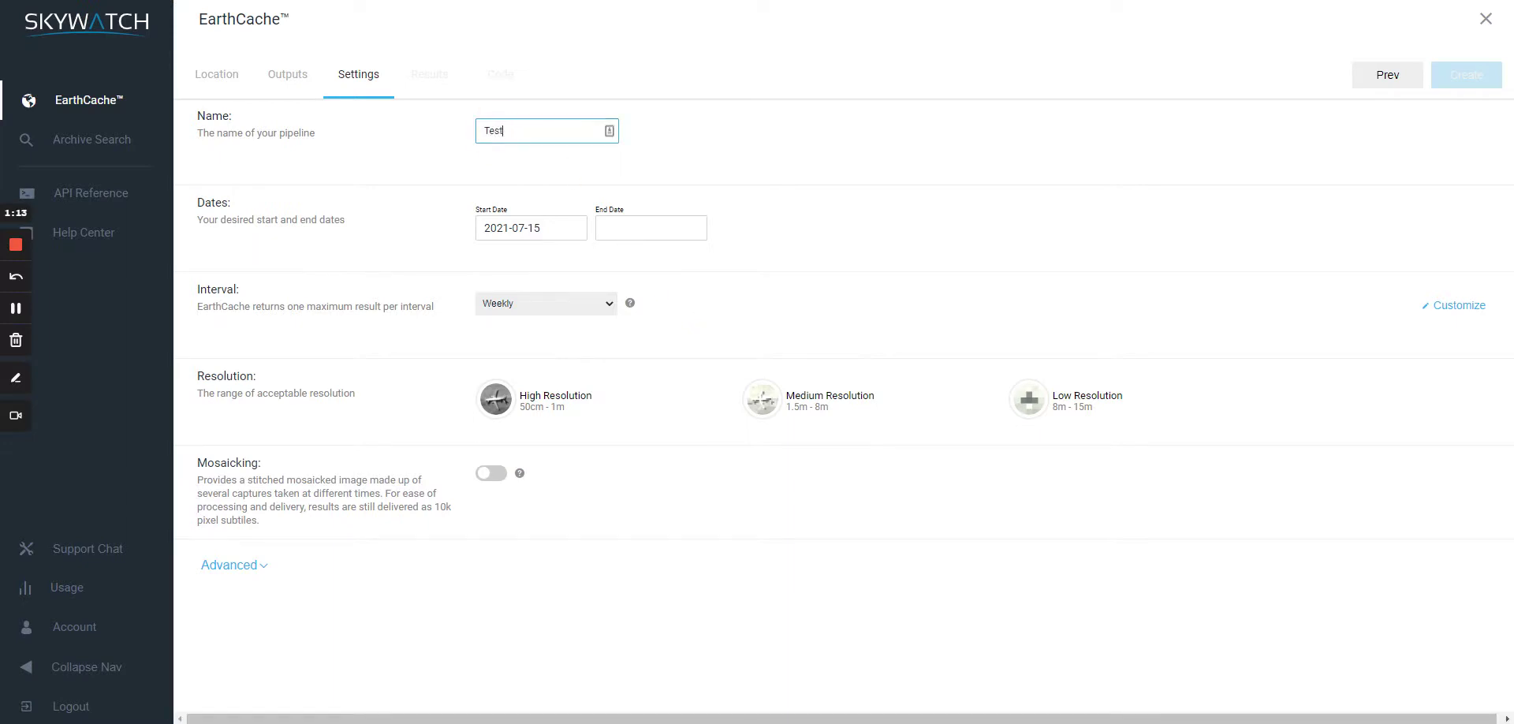
click(433, 226)
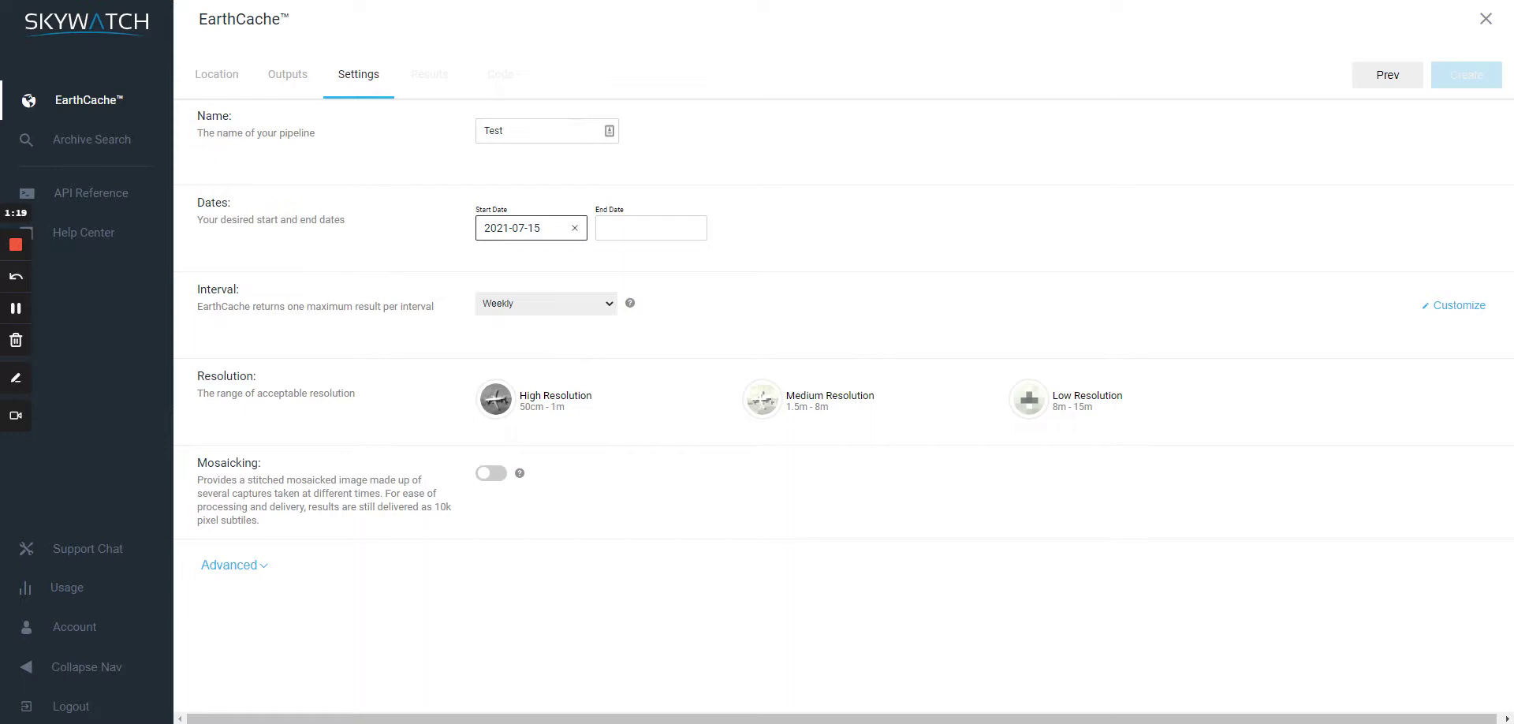
Keep the pipeline's start date and set its end date to 2021-11-15.
click(564, 228)
click(581, 350)
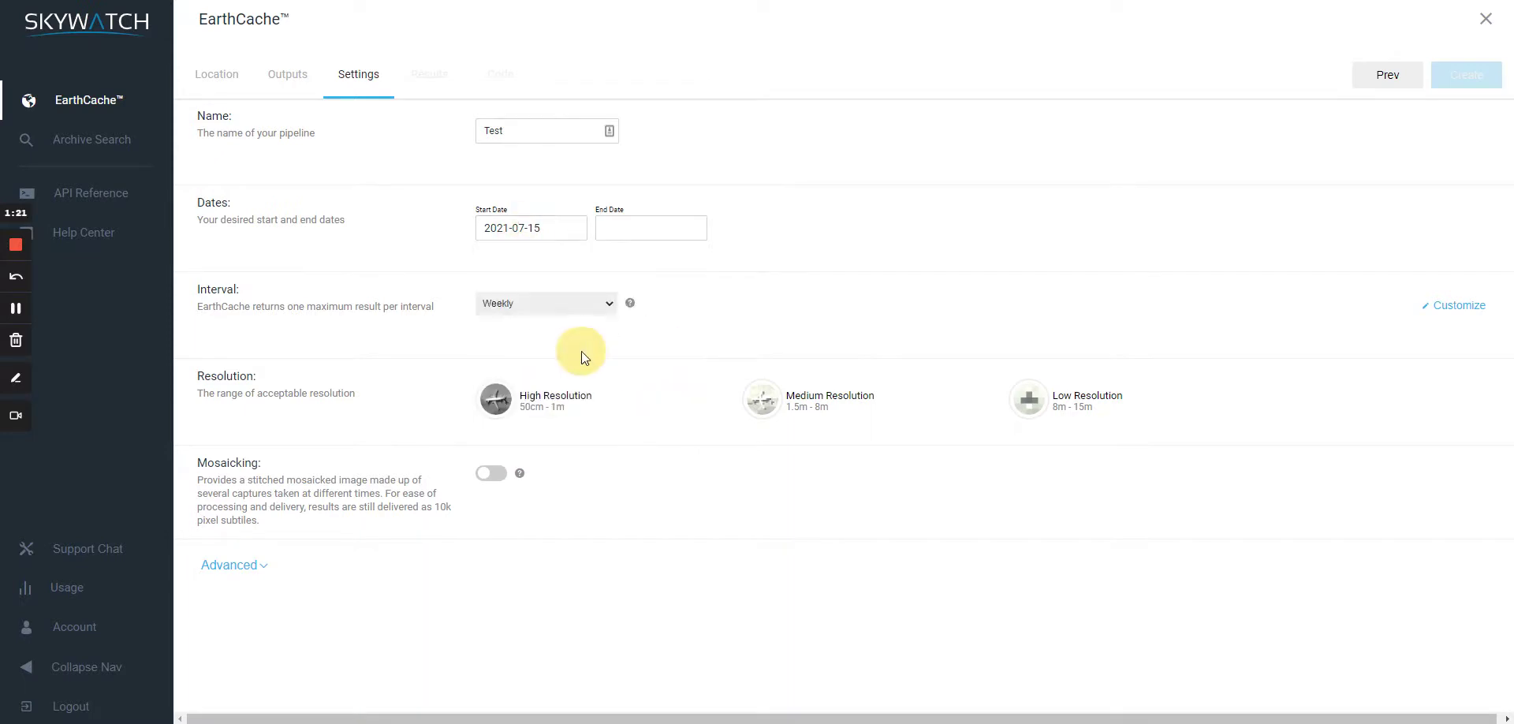
click(678, 228)
click(692, 262)
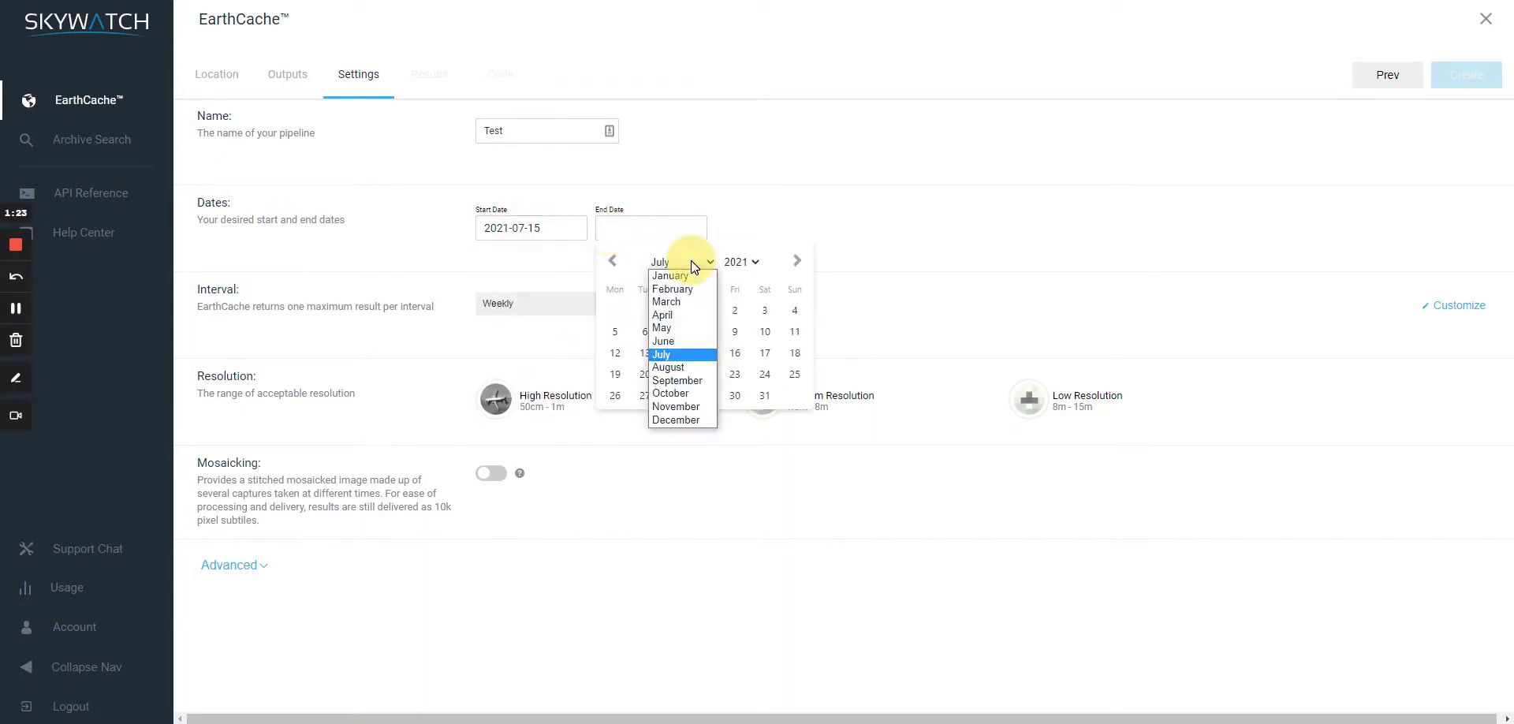
click(675, 406)
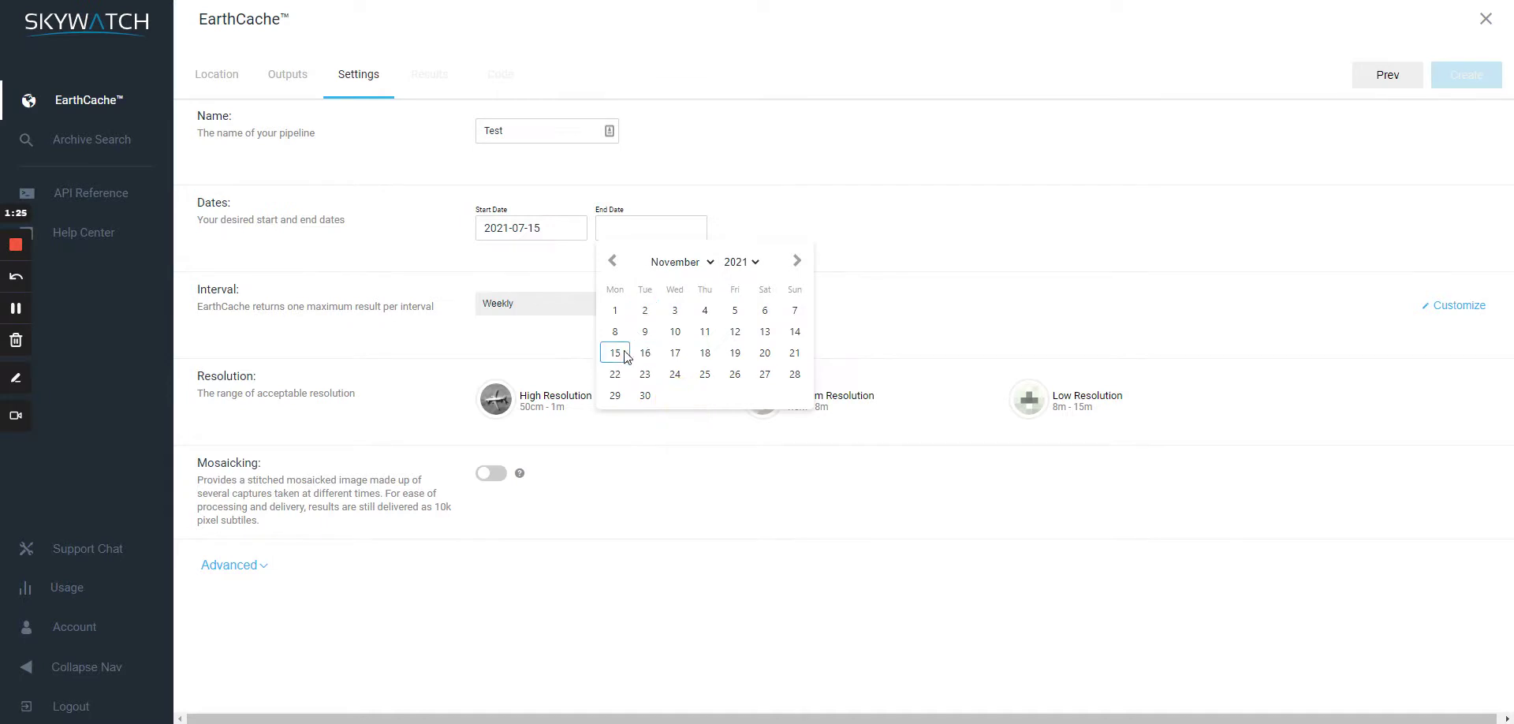
click(617, 359)
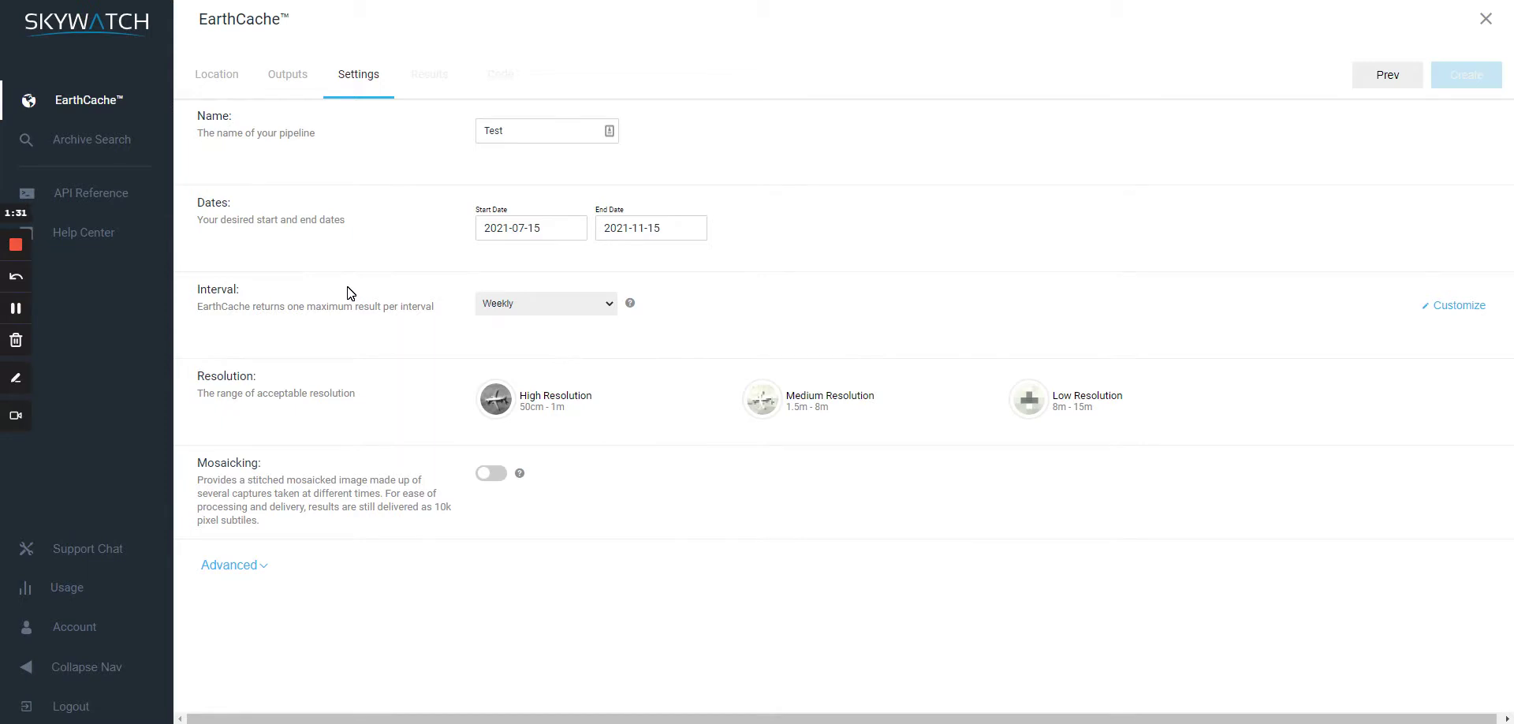
Set the pipeline's interval to Monthly and its resolution to High Resolution (50cm - 1m).
click(538, 304)
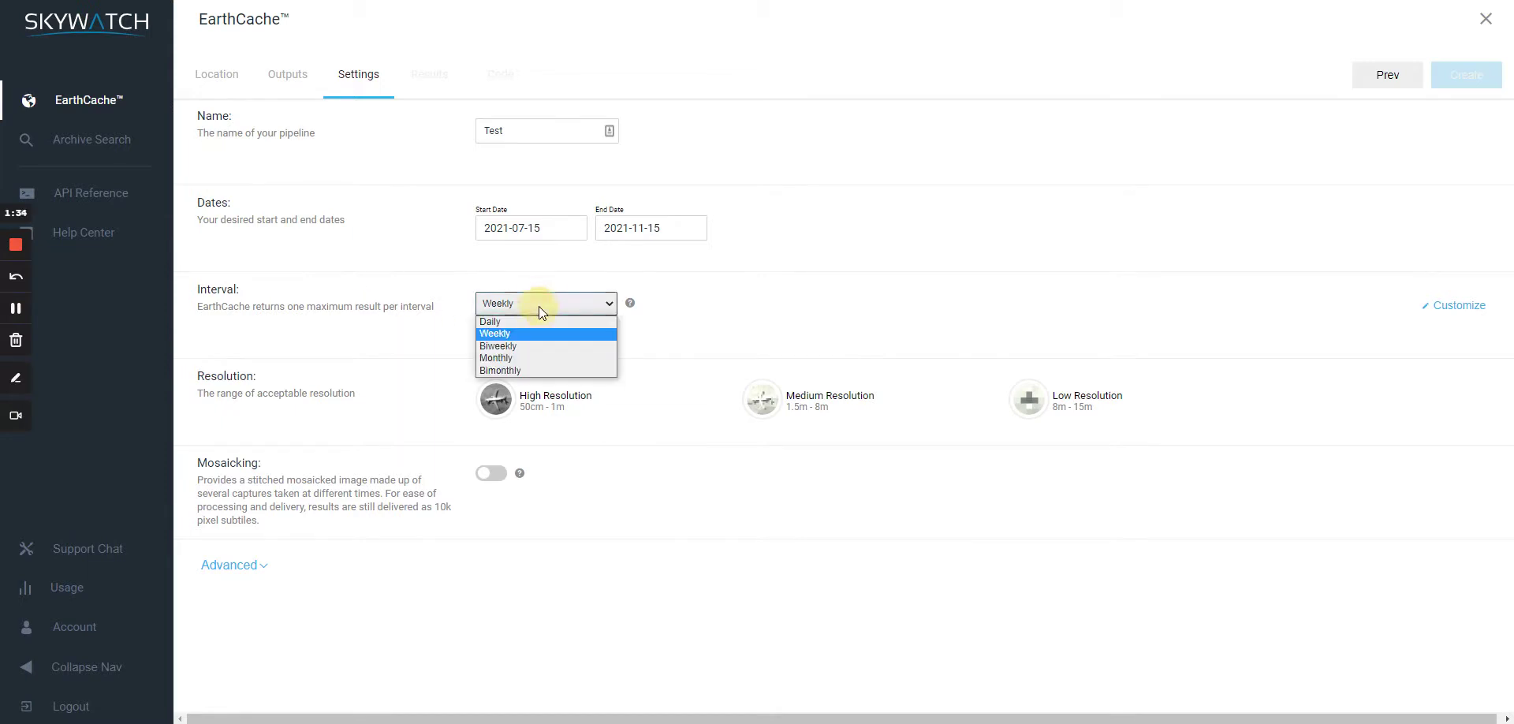
click(525, 357)
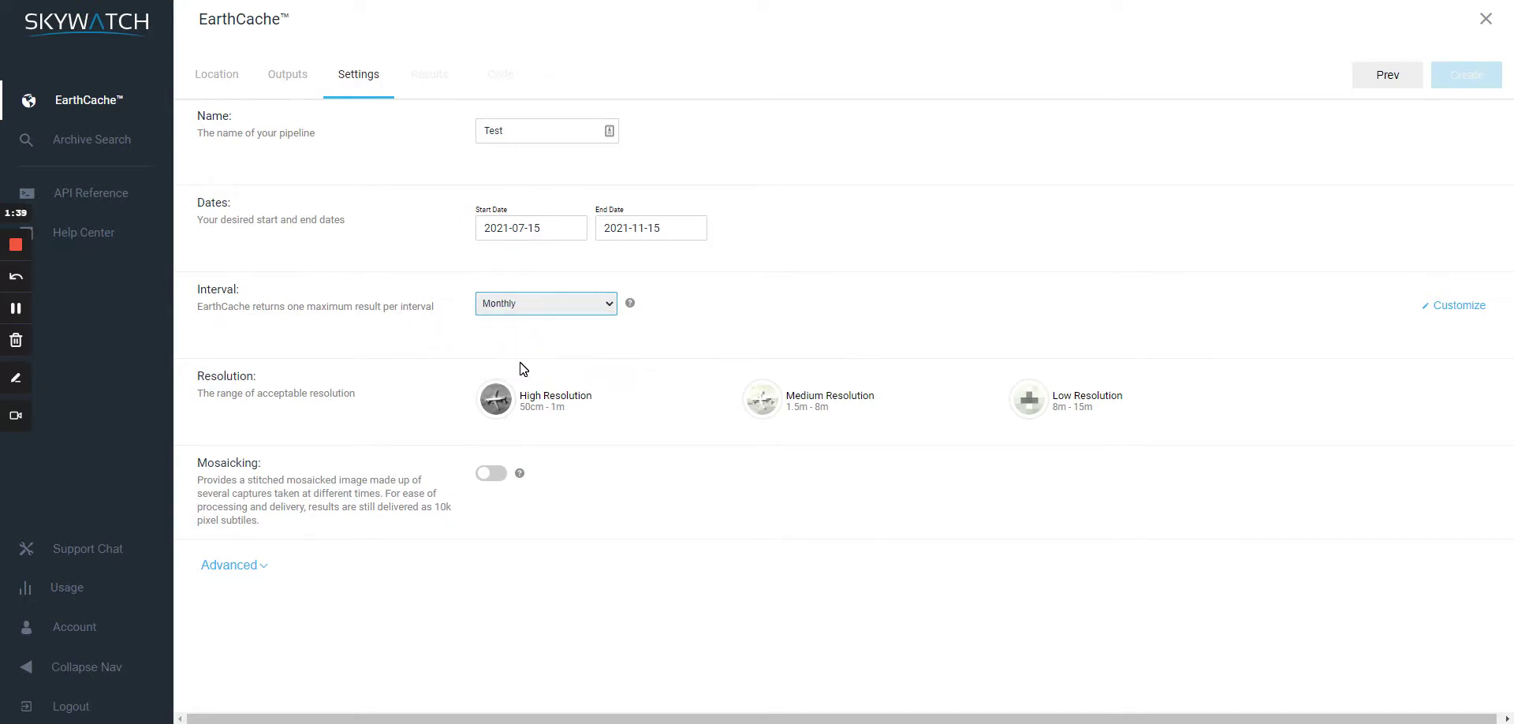
click(494, 402)
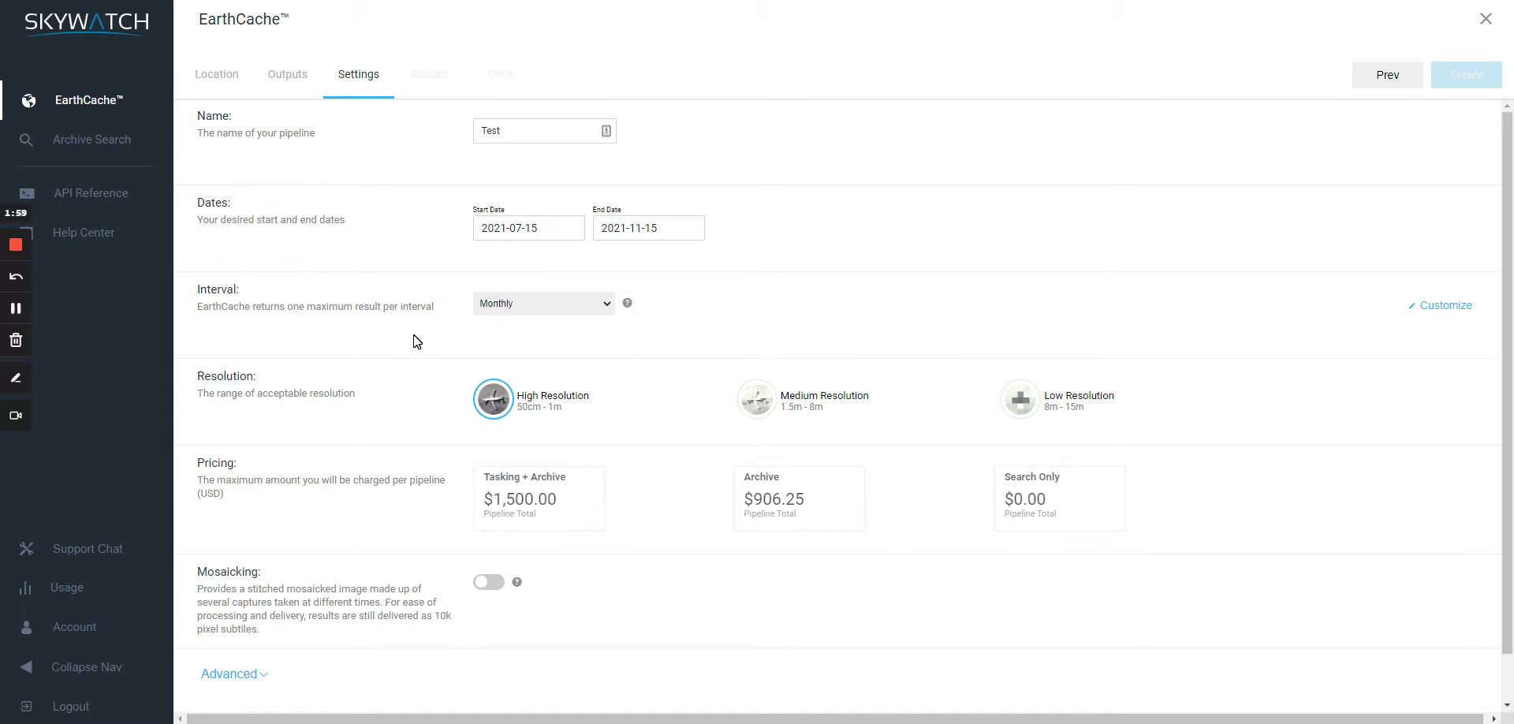
Check the advanced coverage and tag settings, choose the Search Only pricing option, and create the pipeline.
scroll(424, 355, down, 1)
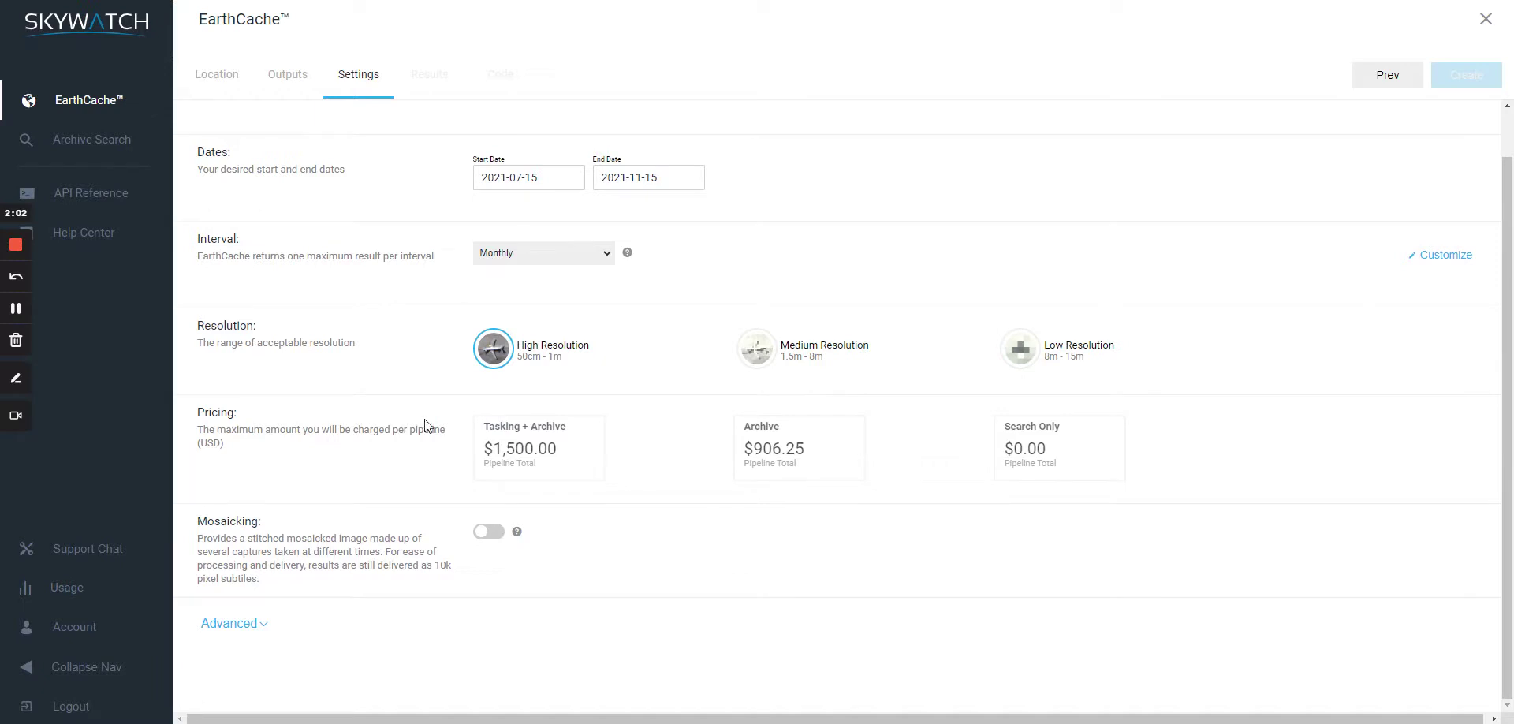
click(241, 623)
scroll(640, 498, down, 2)
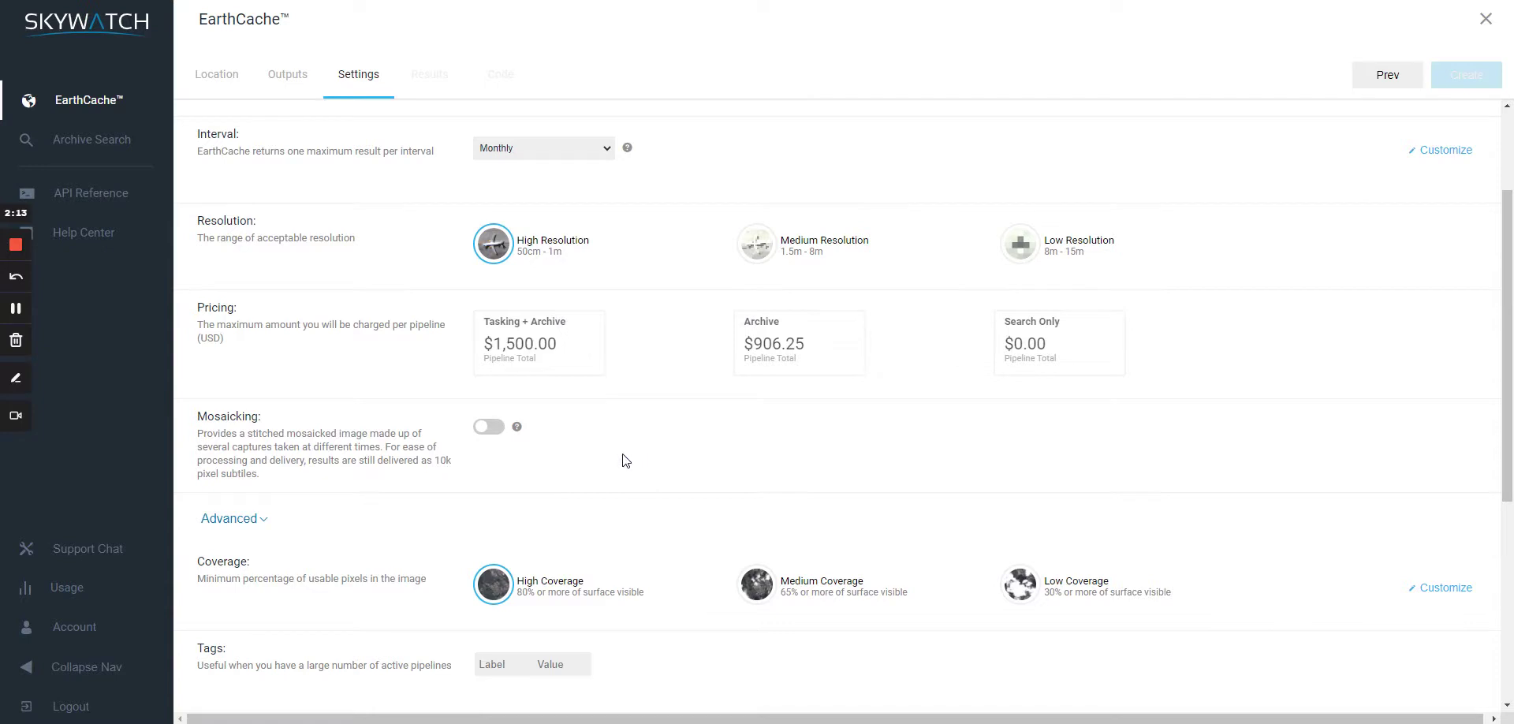
scroll(914, 493, up, 2)
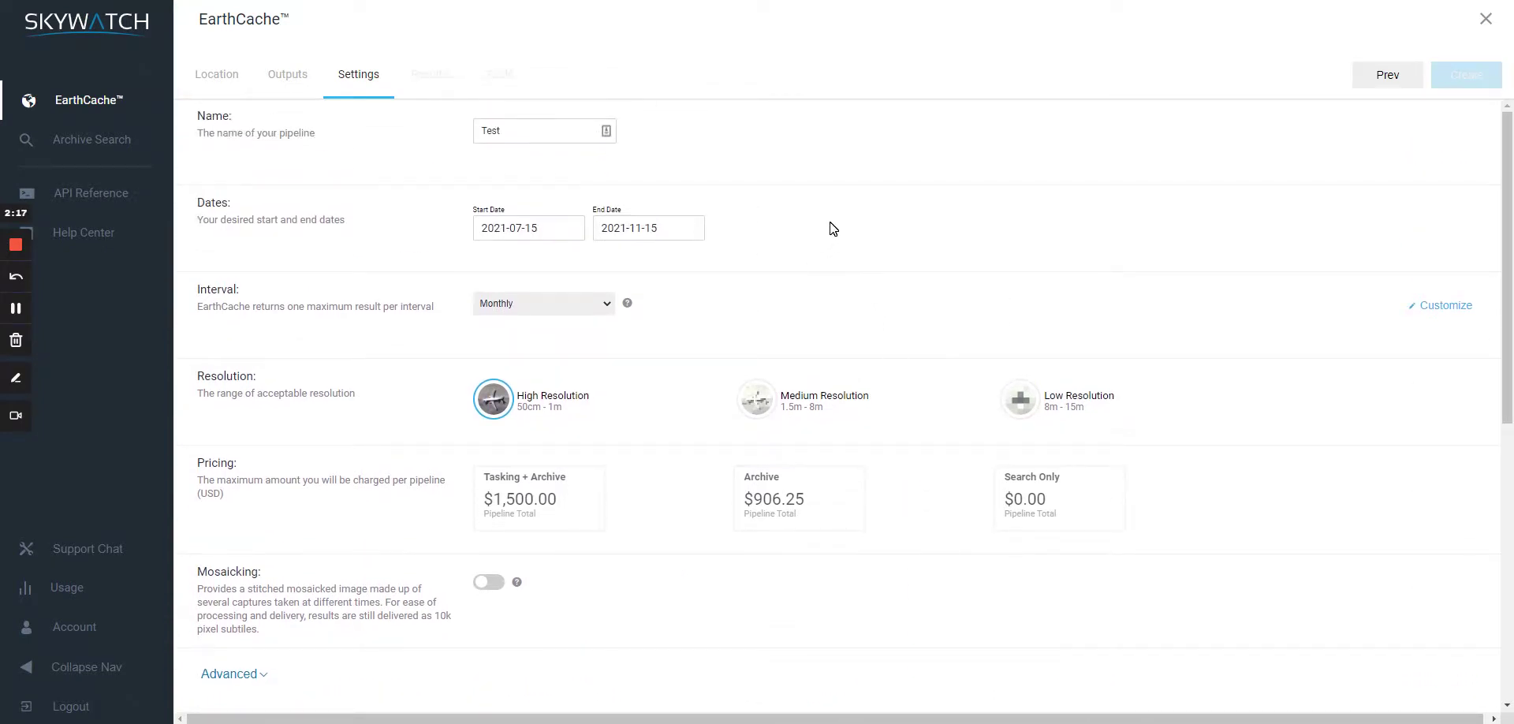
click(1058, 503)
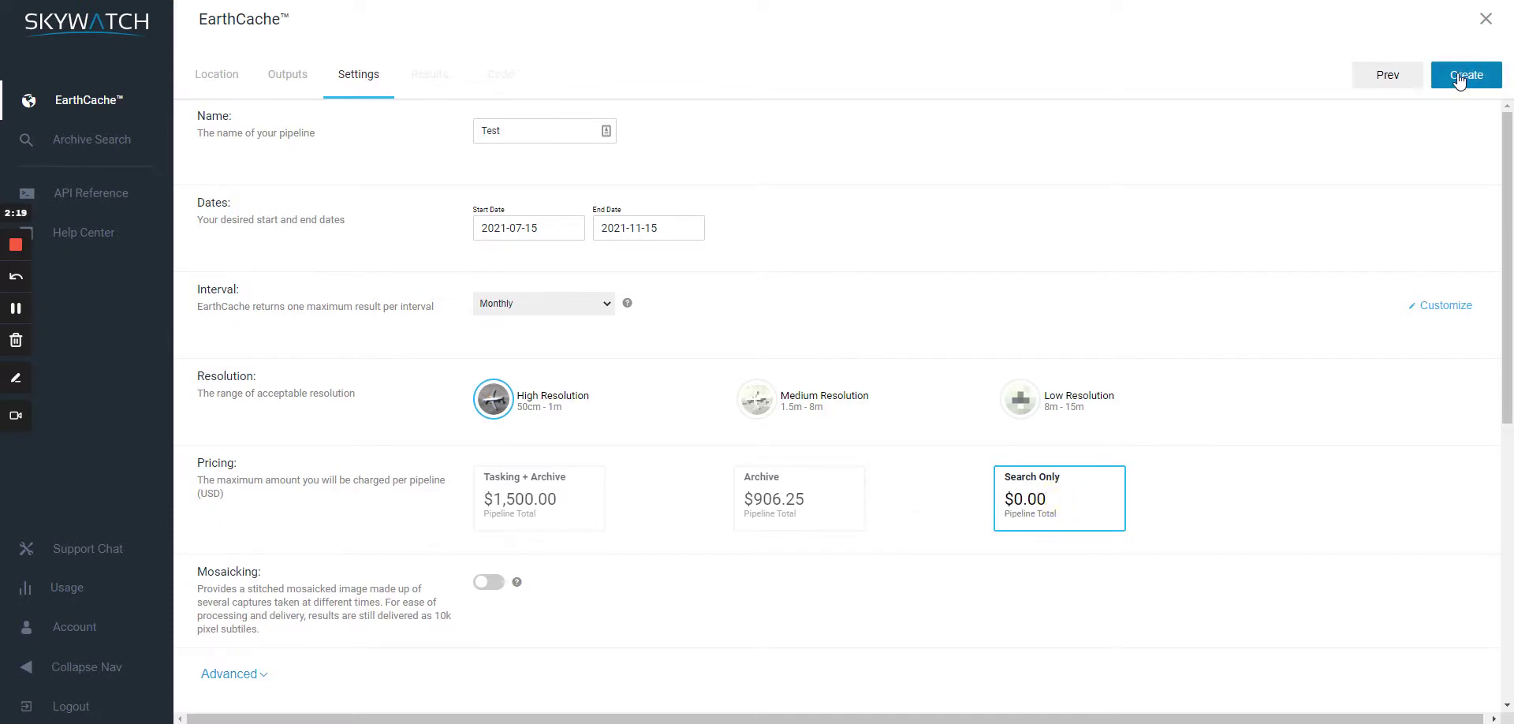
click(1459, 77)
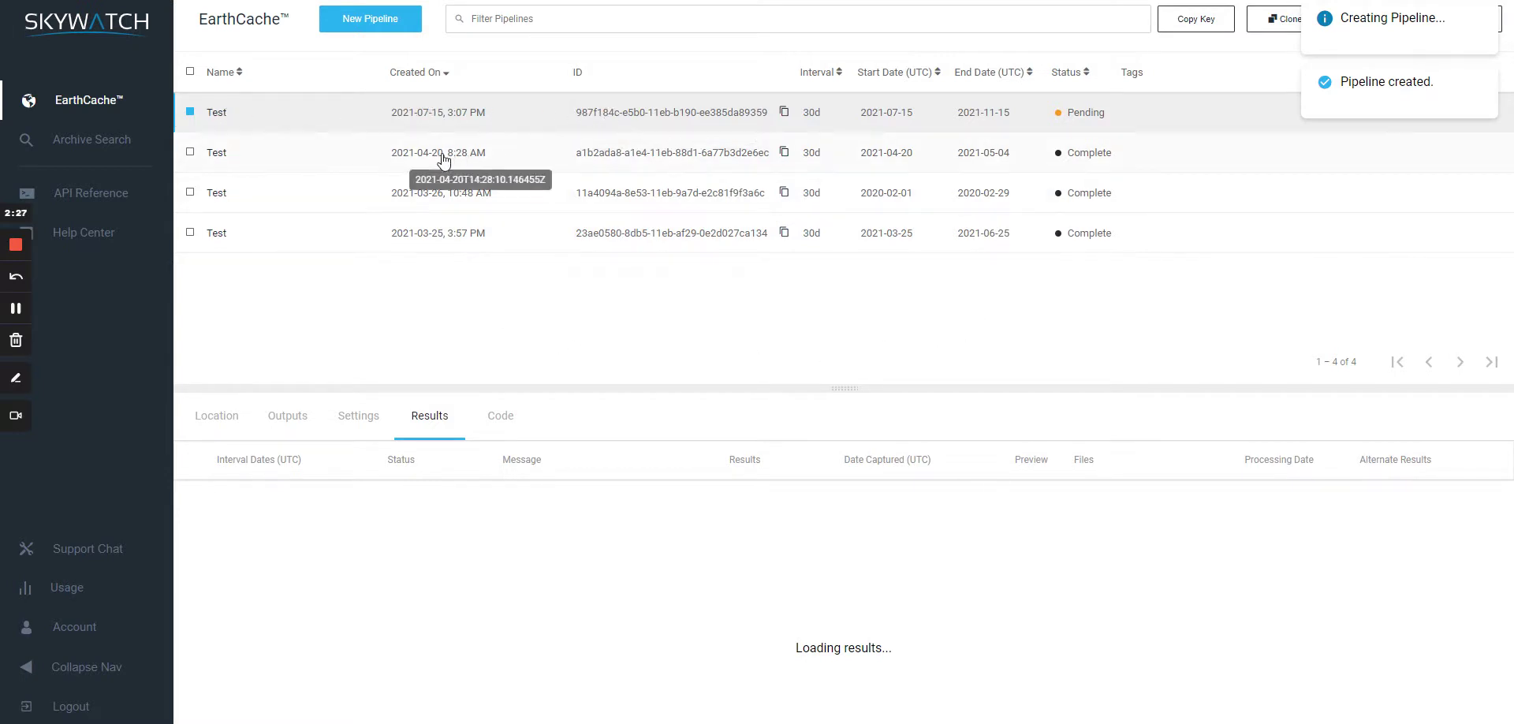
Review the location, outputs and settings of the completed pipeline created on 2021-04-20.
click(278, 160)
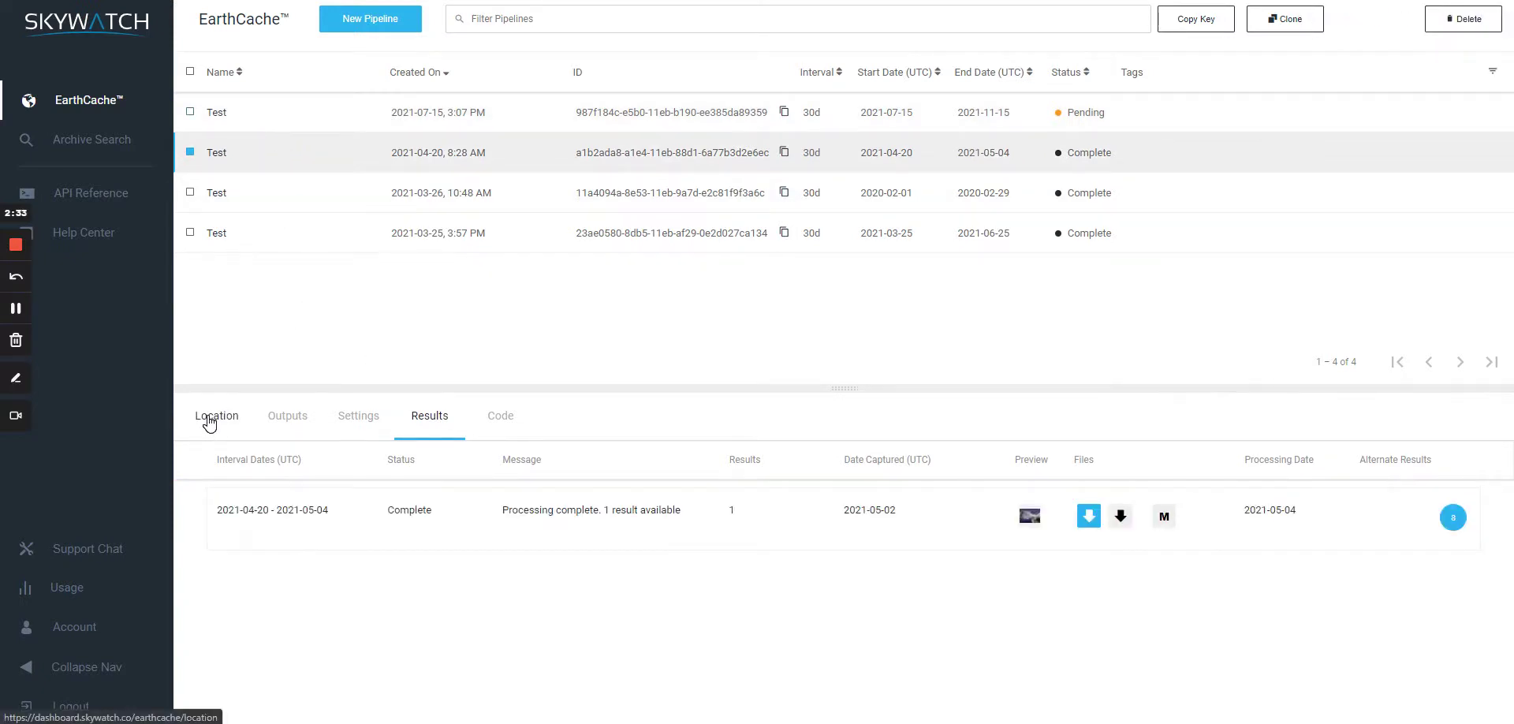
click(209, 423)
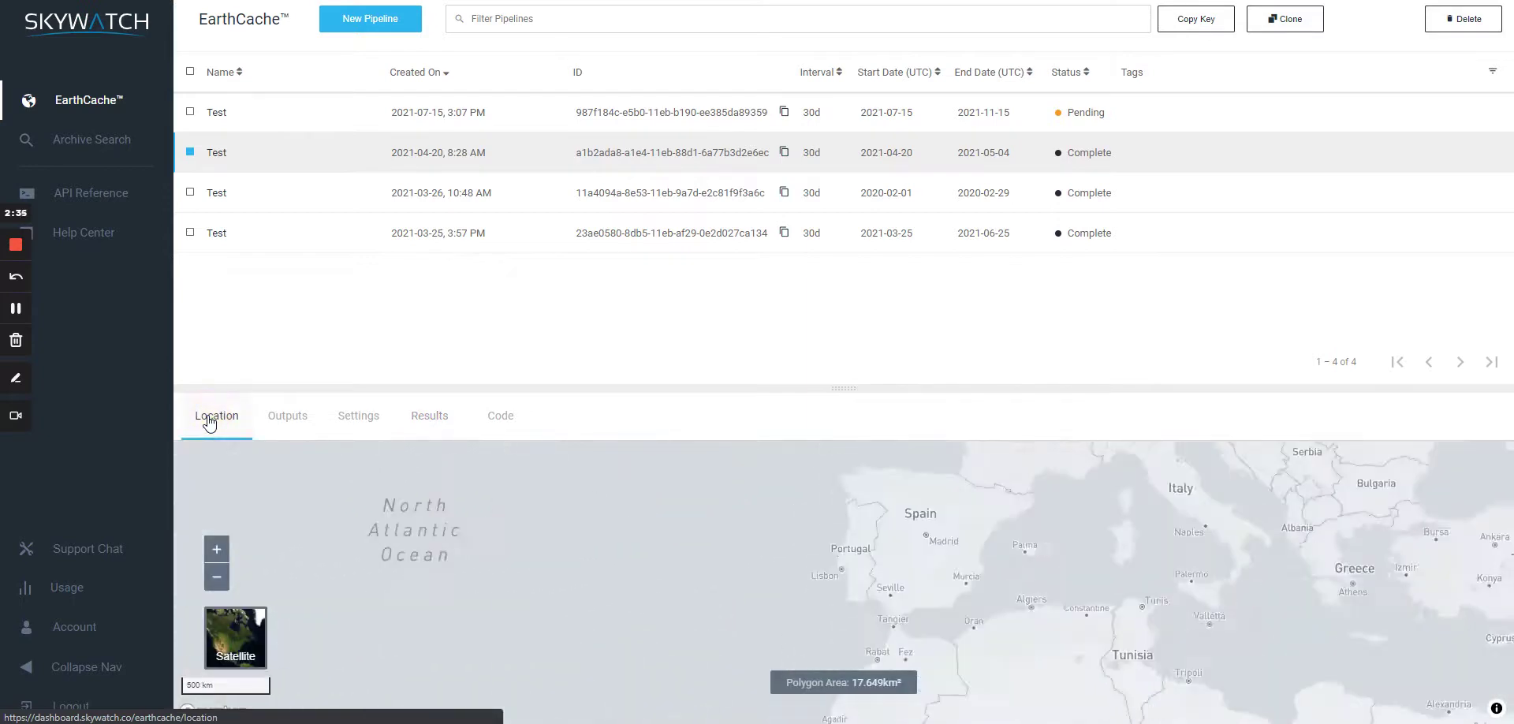
click(285, 422)
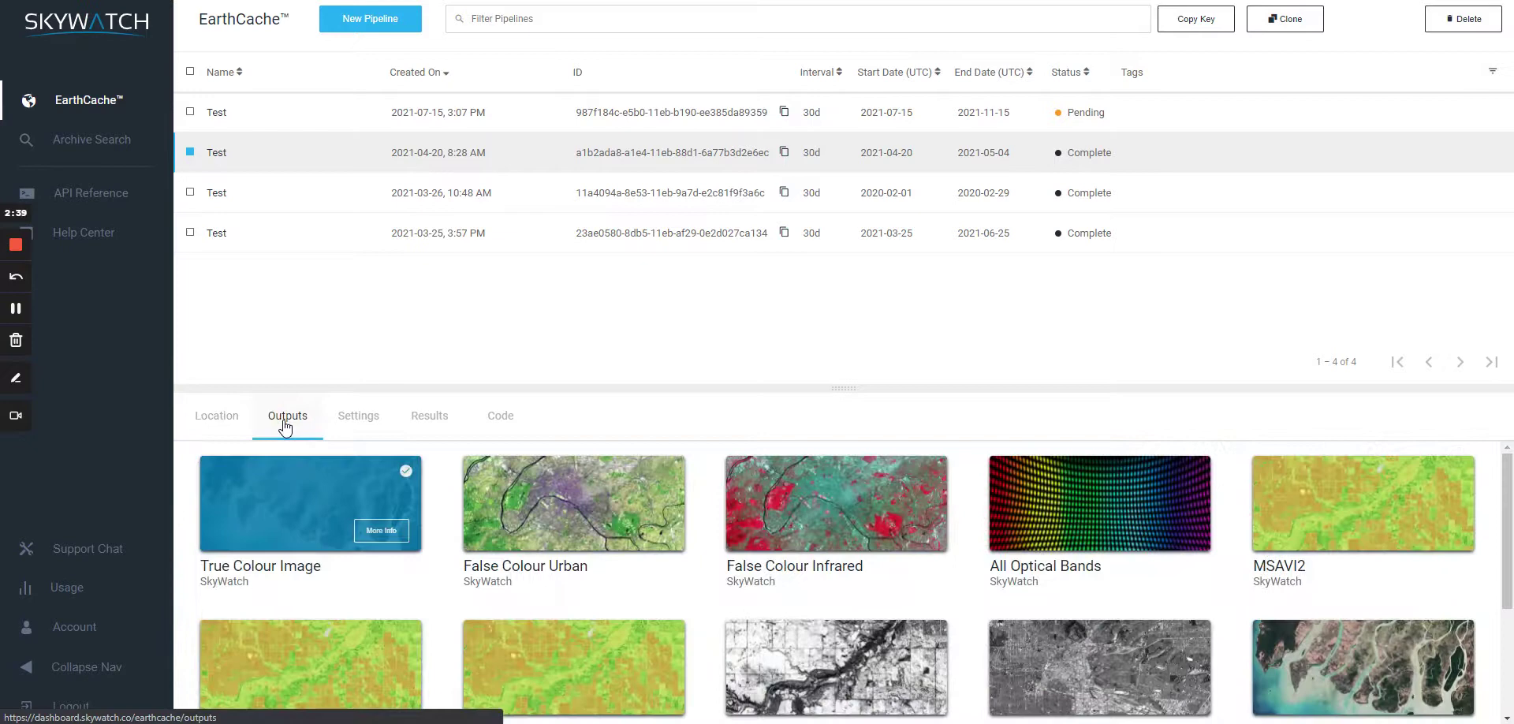
click(356, 424)
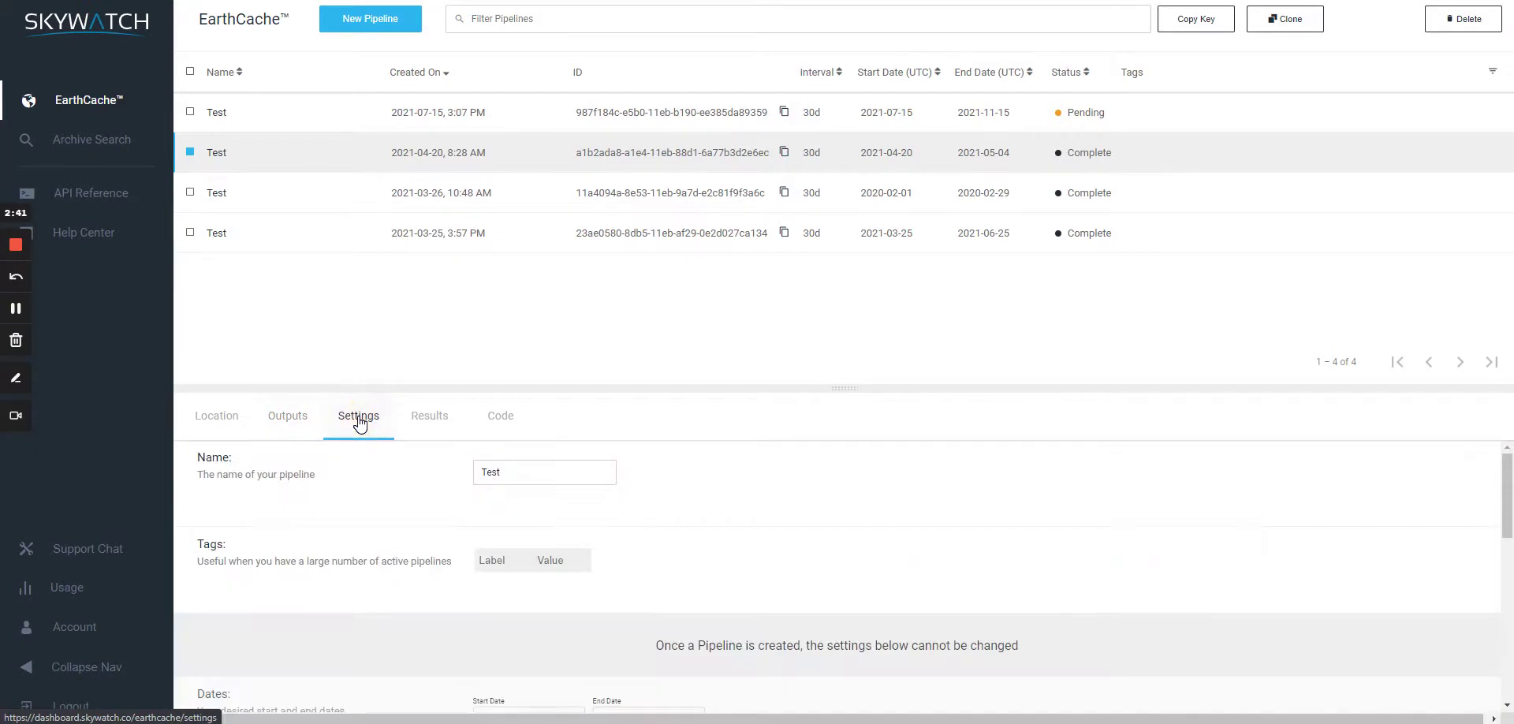
scroll(670, 491, down, 5)
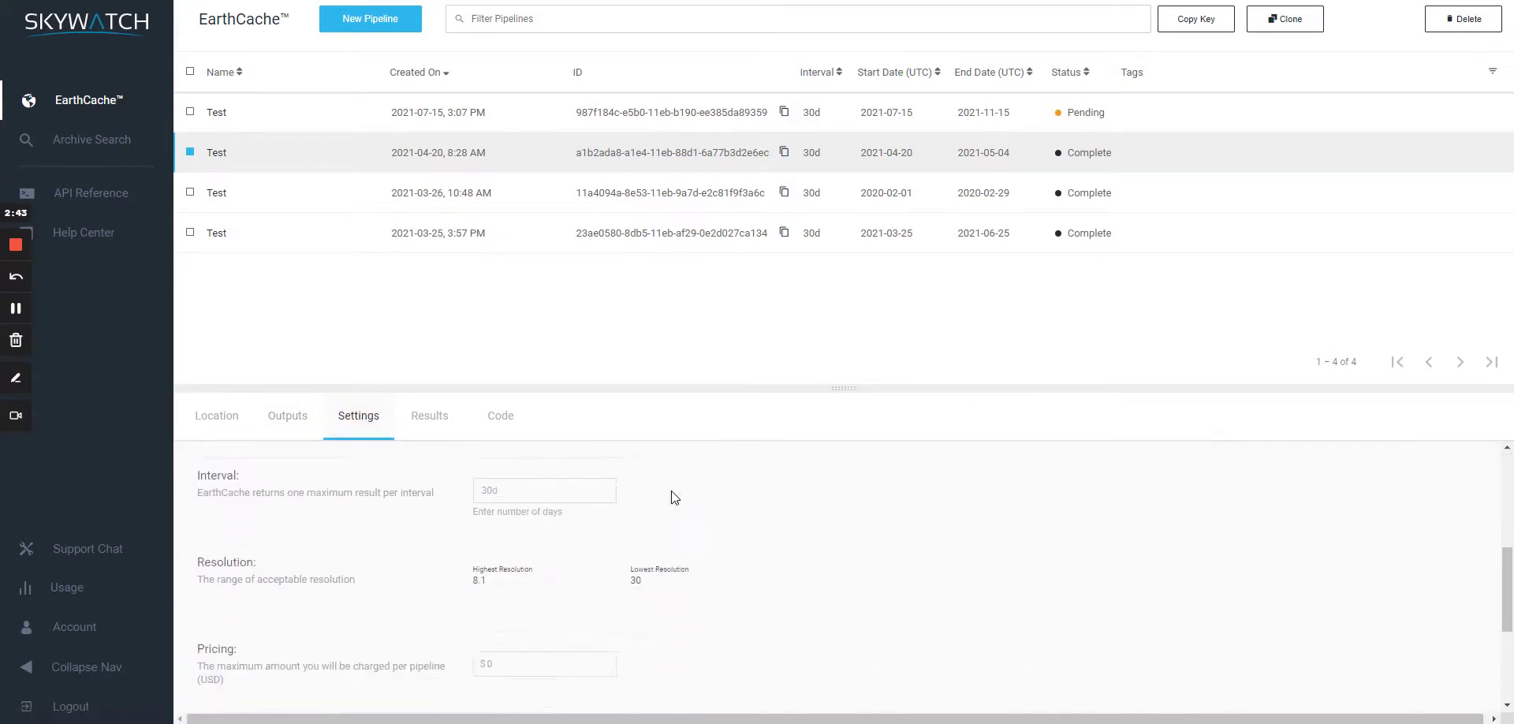
Show the completed pipeline's results in an enlarged details area and preview the captured image.
click(429, 420)
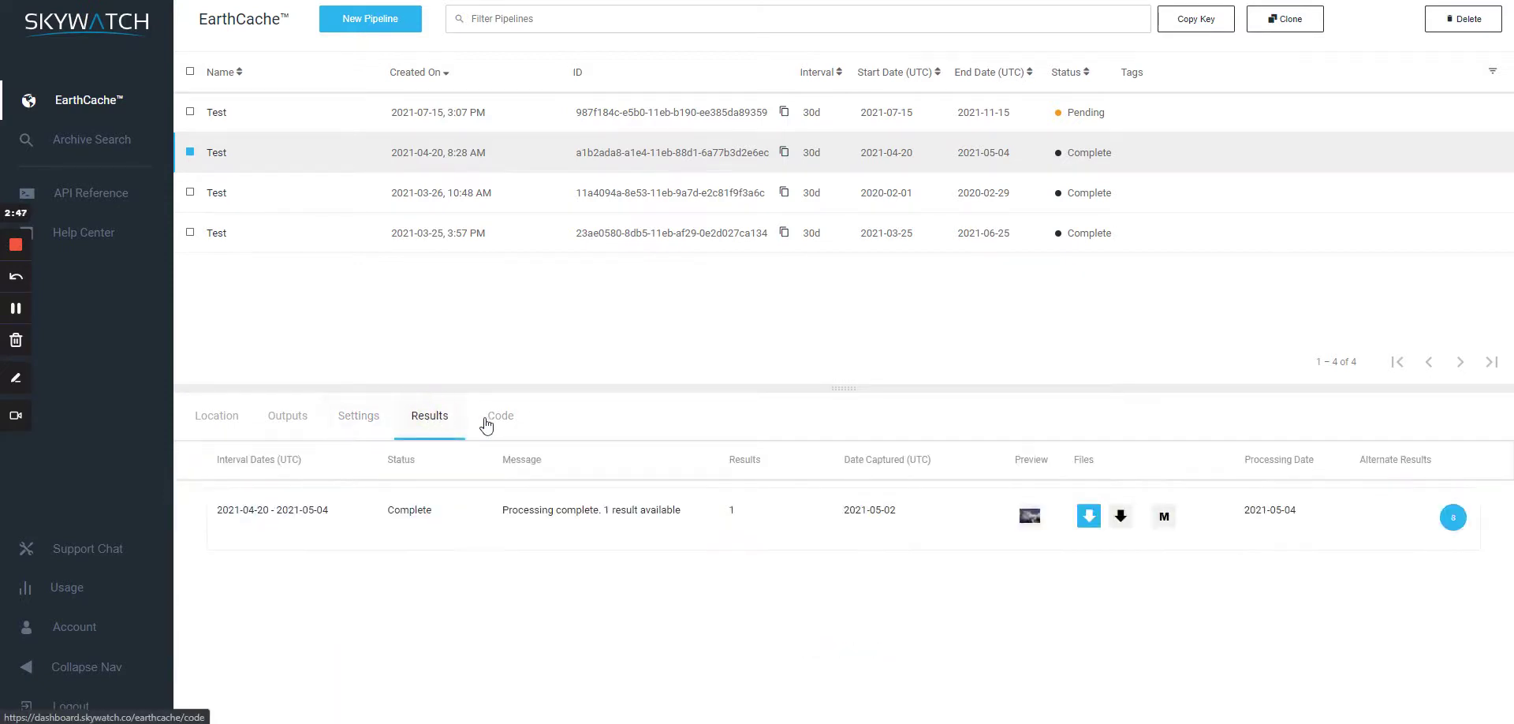
drag(842, 388, 838, 291)
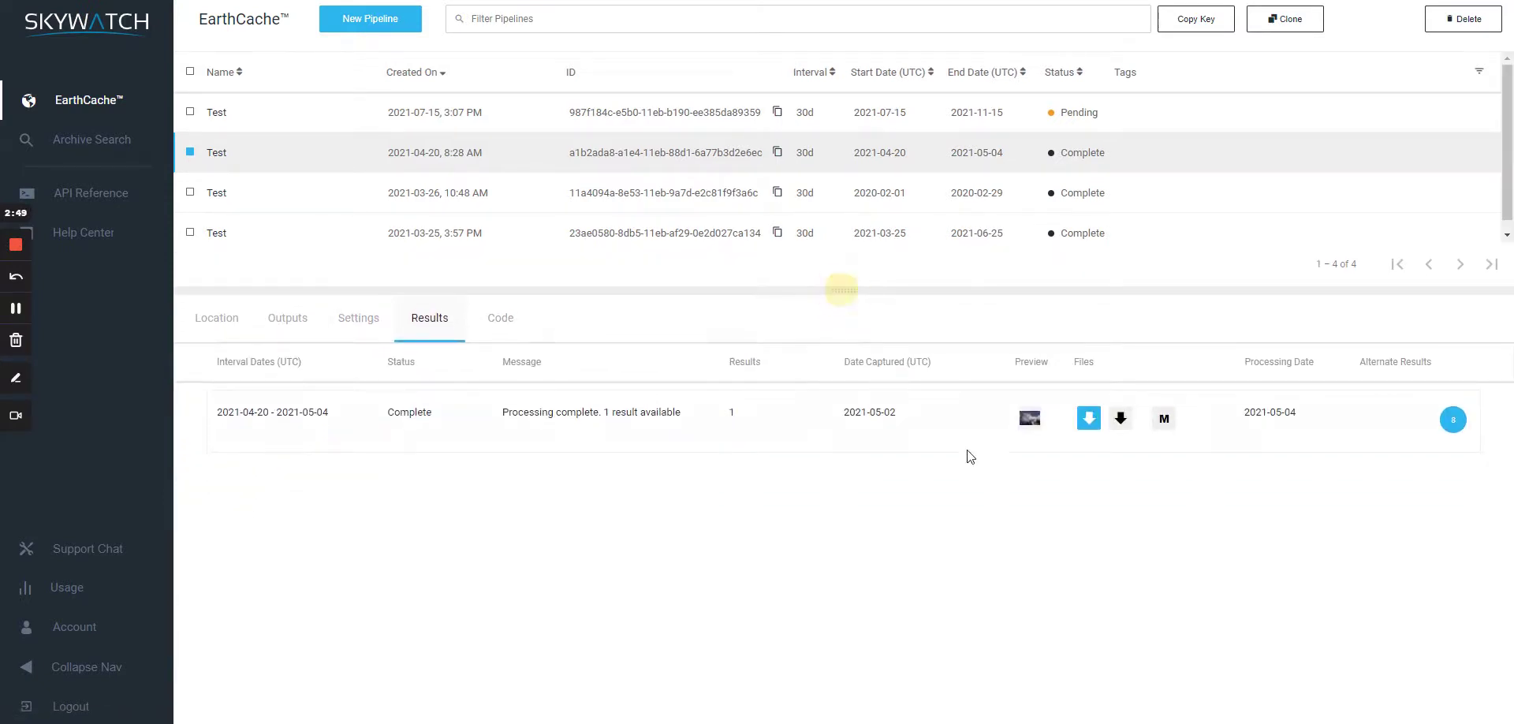
click(1022, 423)
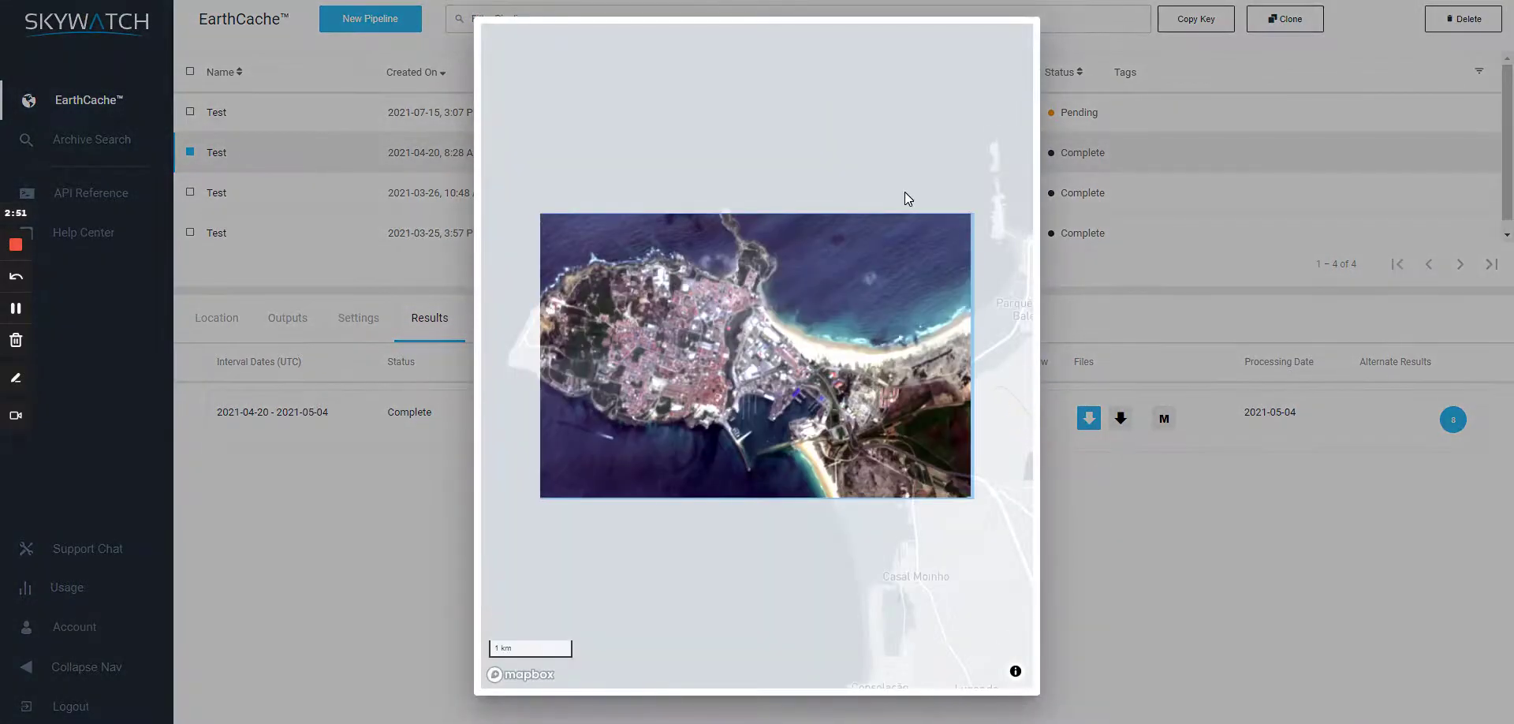
click(1116, 514)
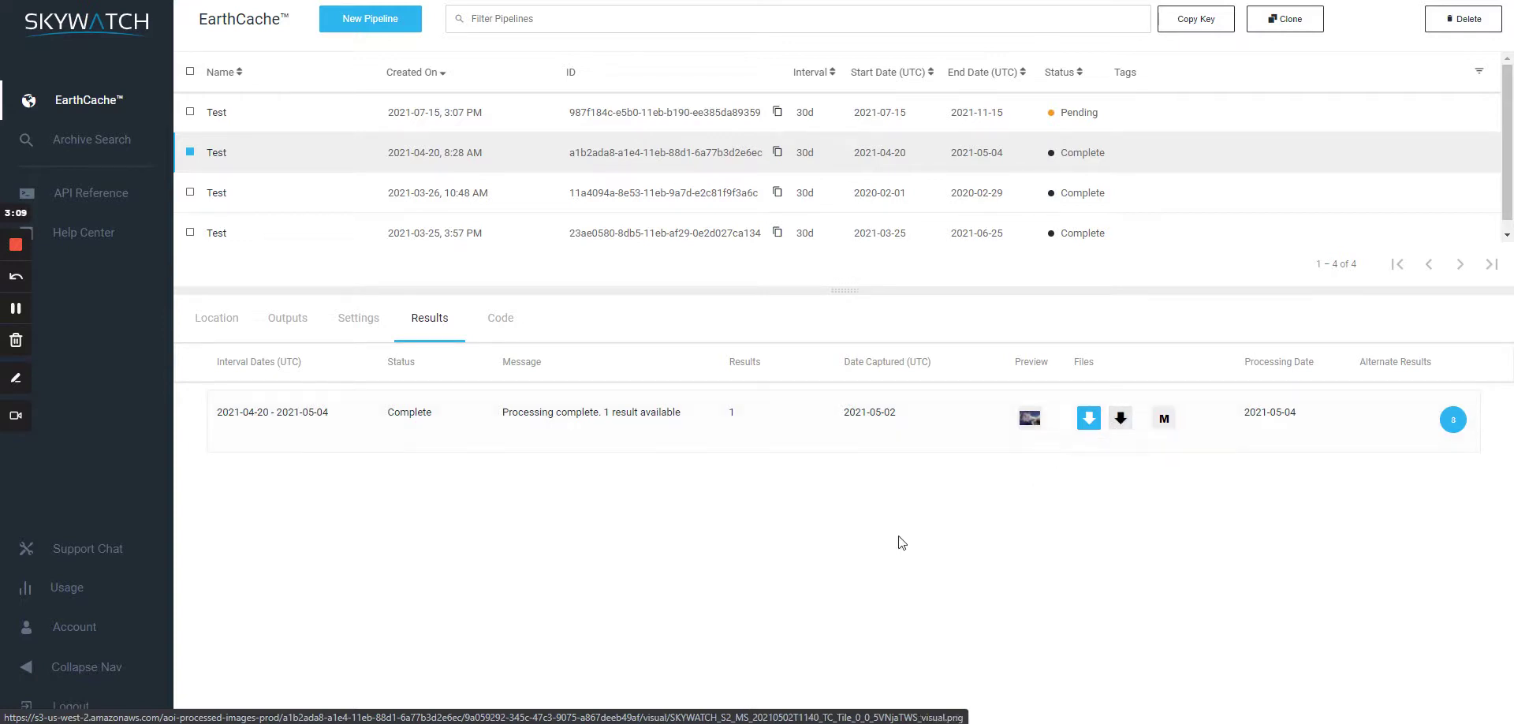
Examine the API code for the completed pipeline's POST configuration, including the full request body.
click(499, 323)
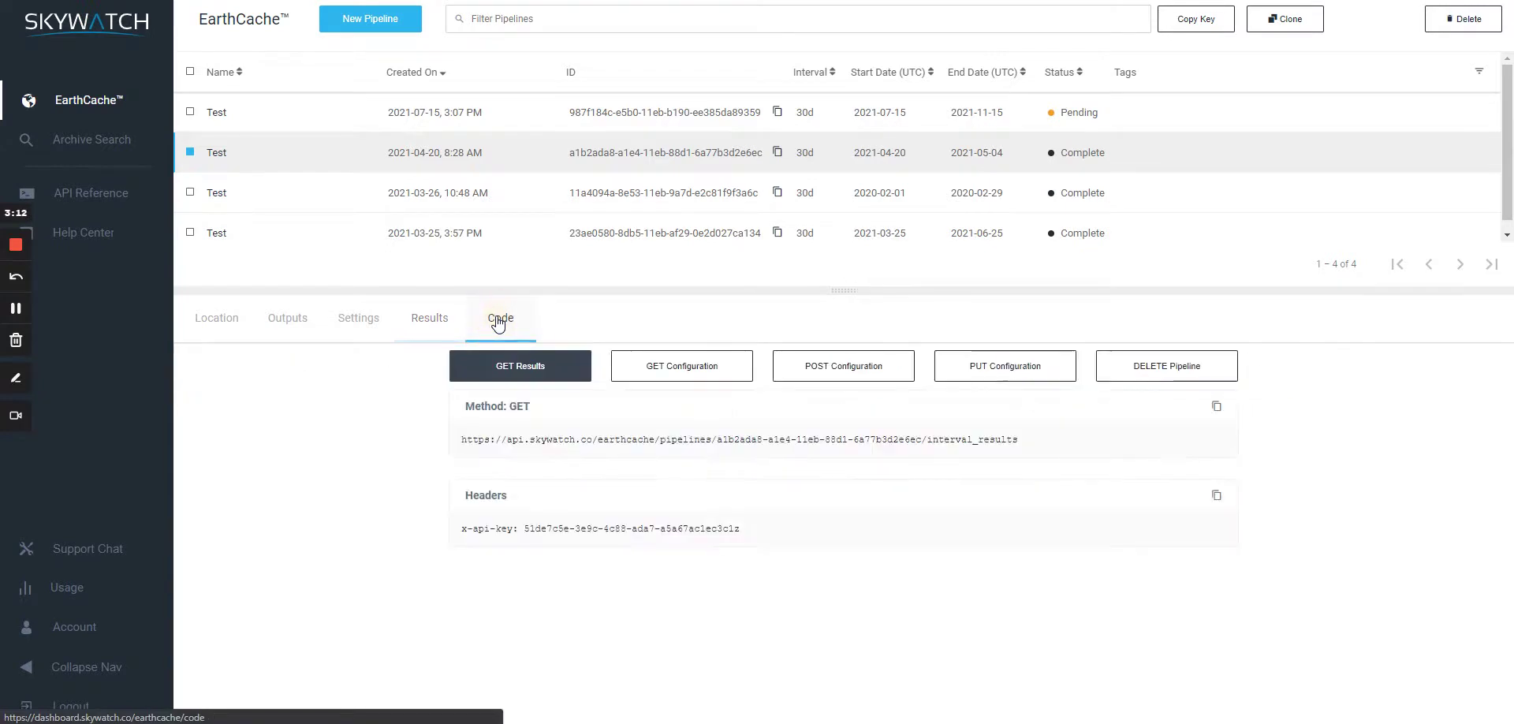
click(869, 365)
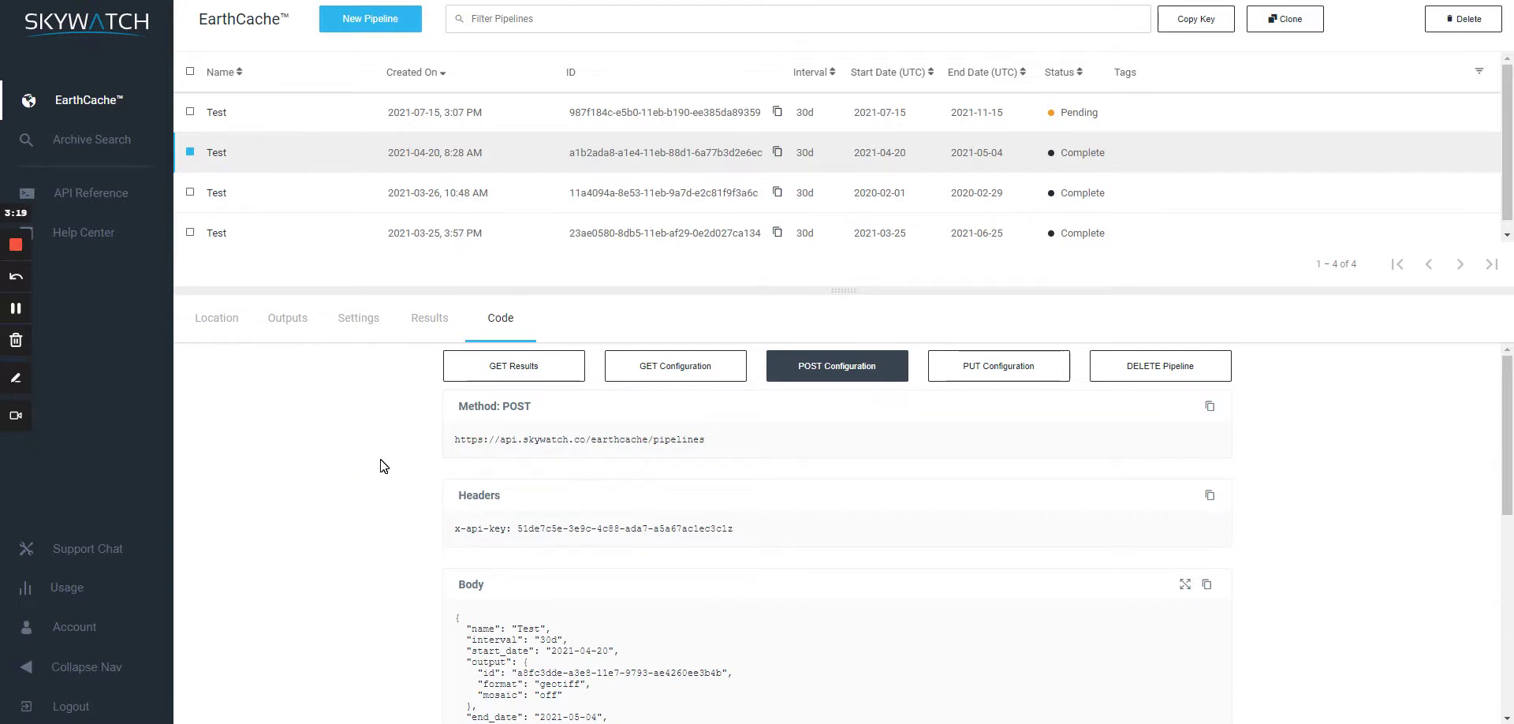
scroll(383, 465, down, 15)
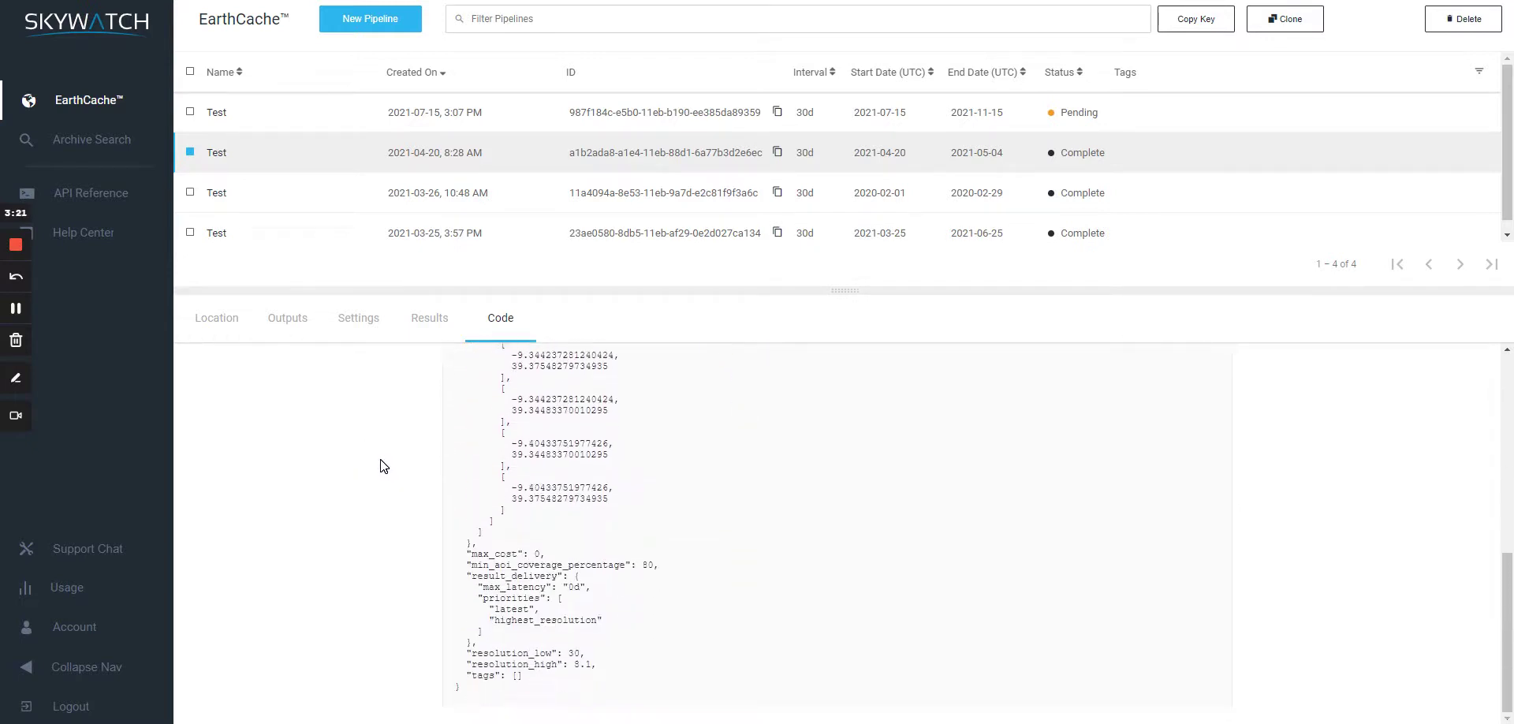
scroll(387, 607, up, 15)
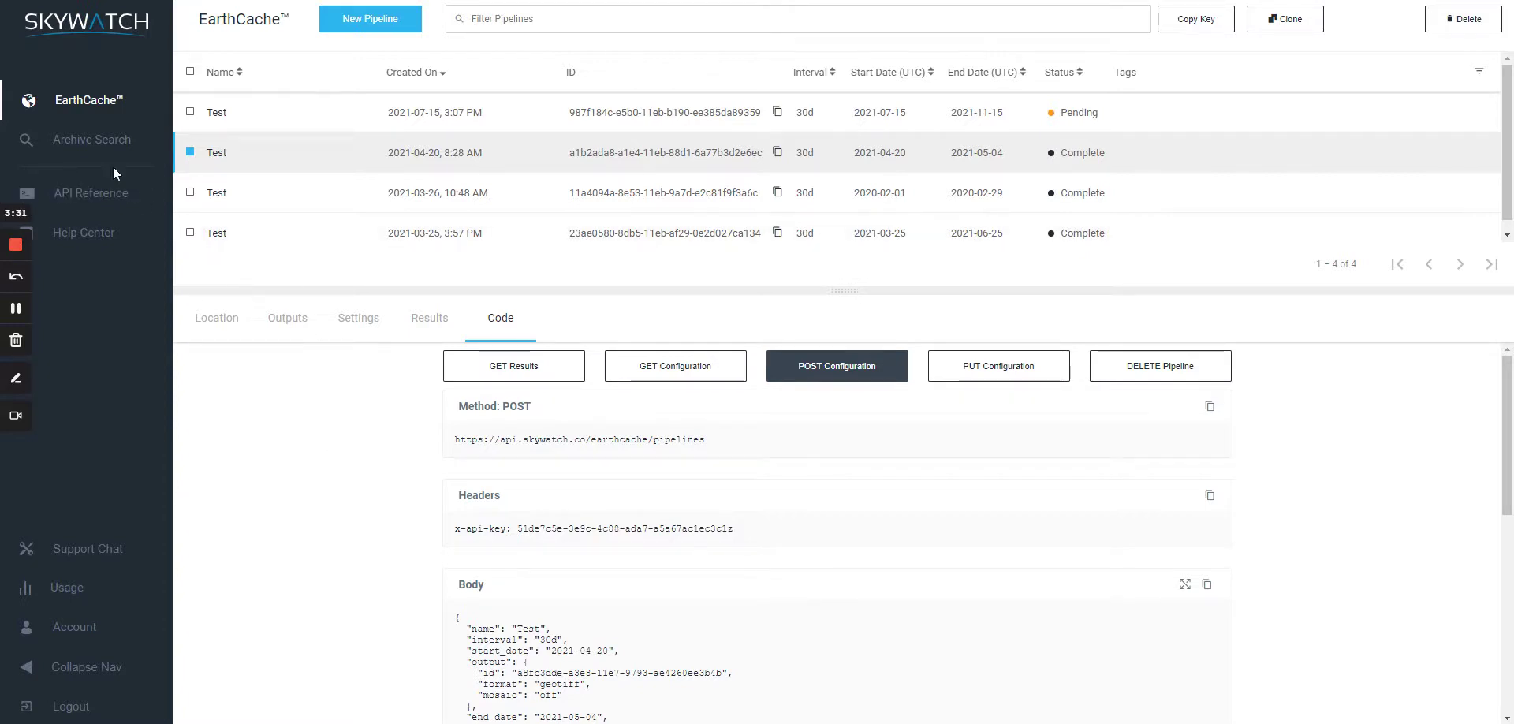
Open the archive search and set the search location to Peniche, Leiria, Portugal.
click(99, 142)
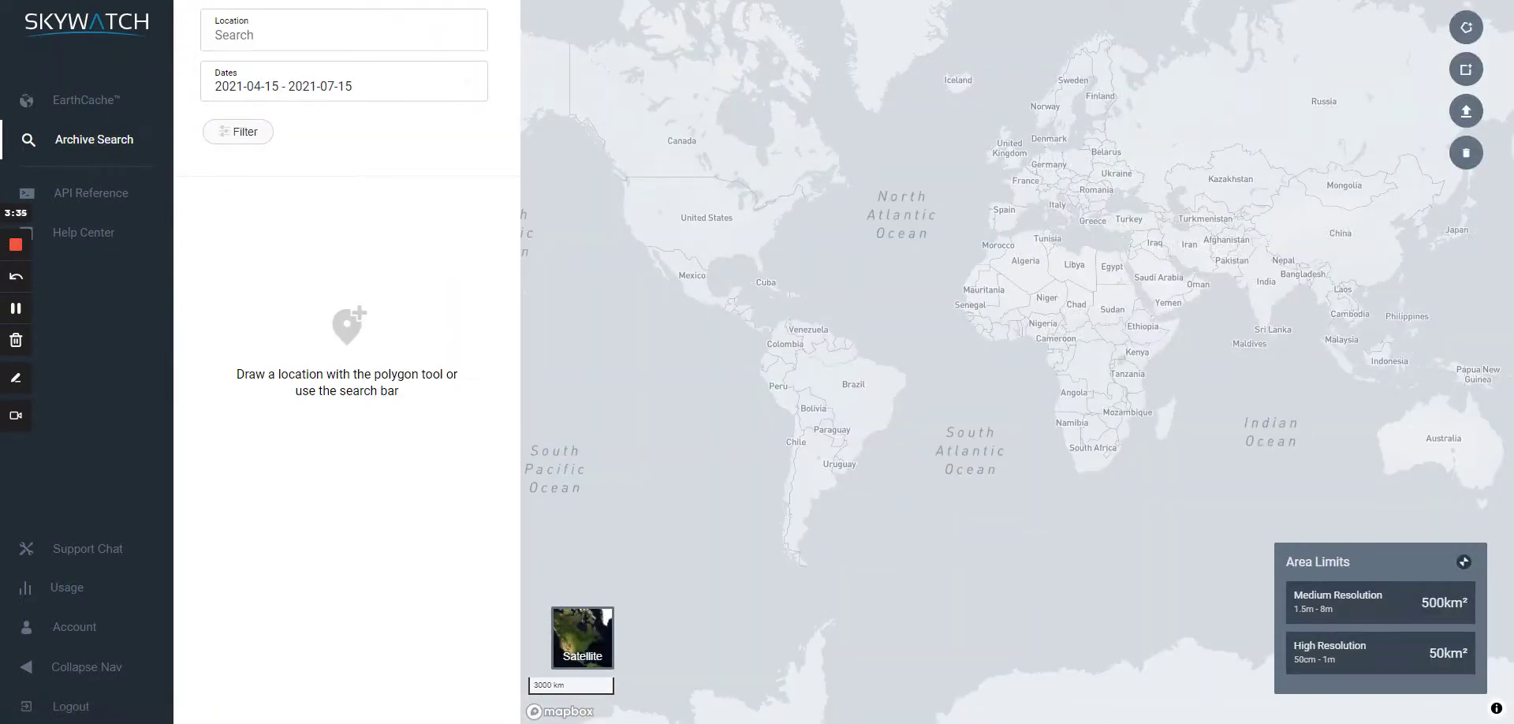
click(244, 33)
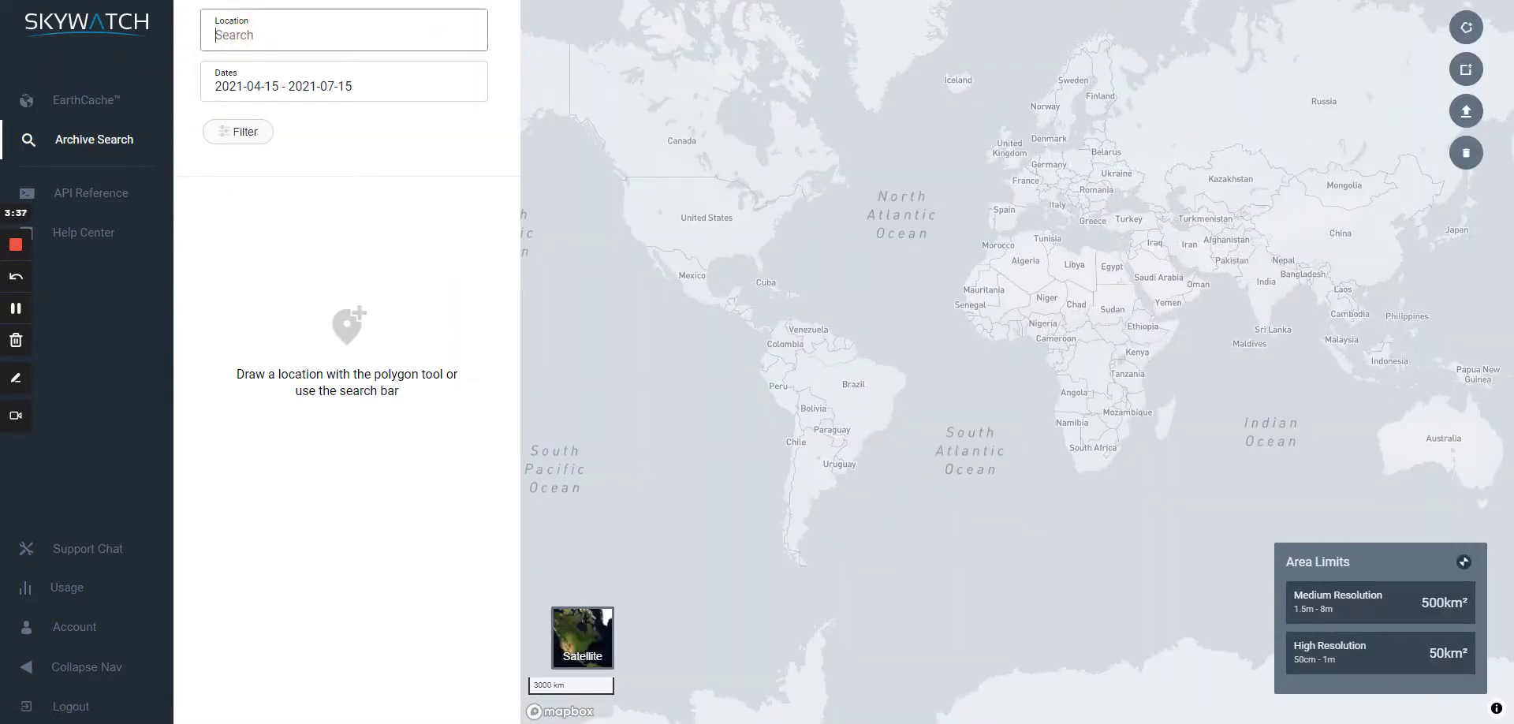
text(peniche)
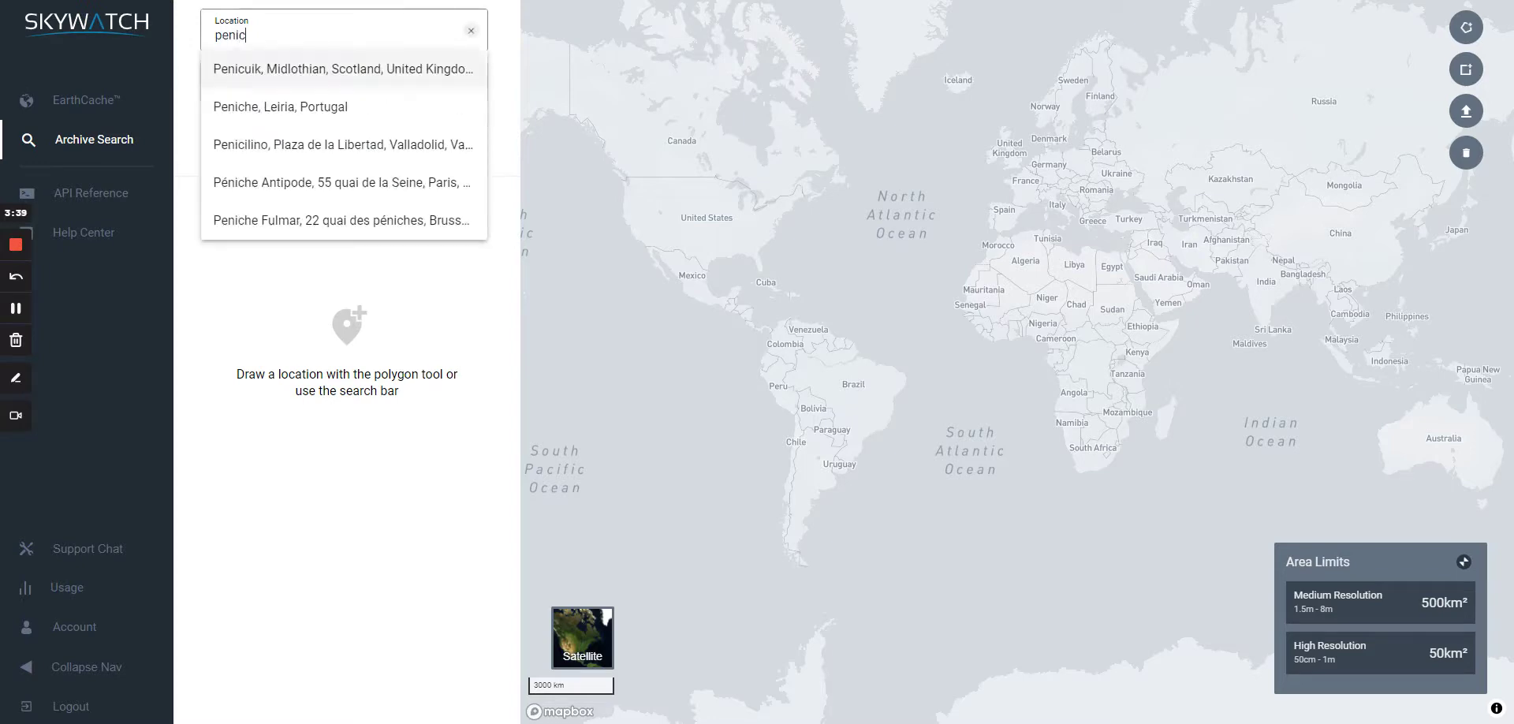
click(316, 70)
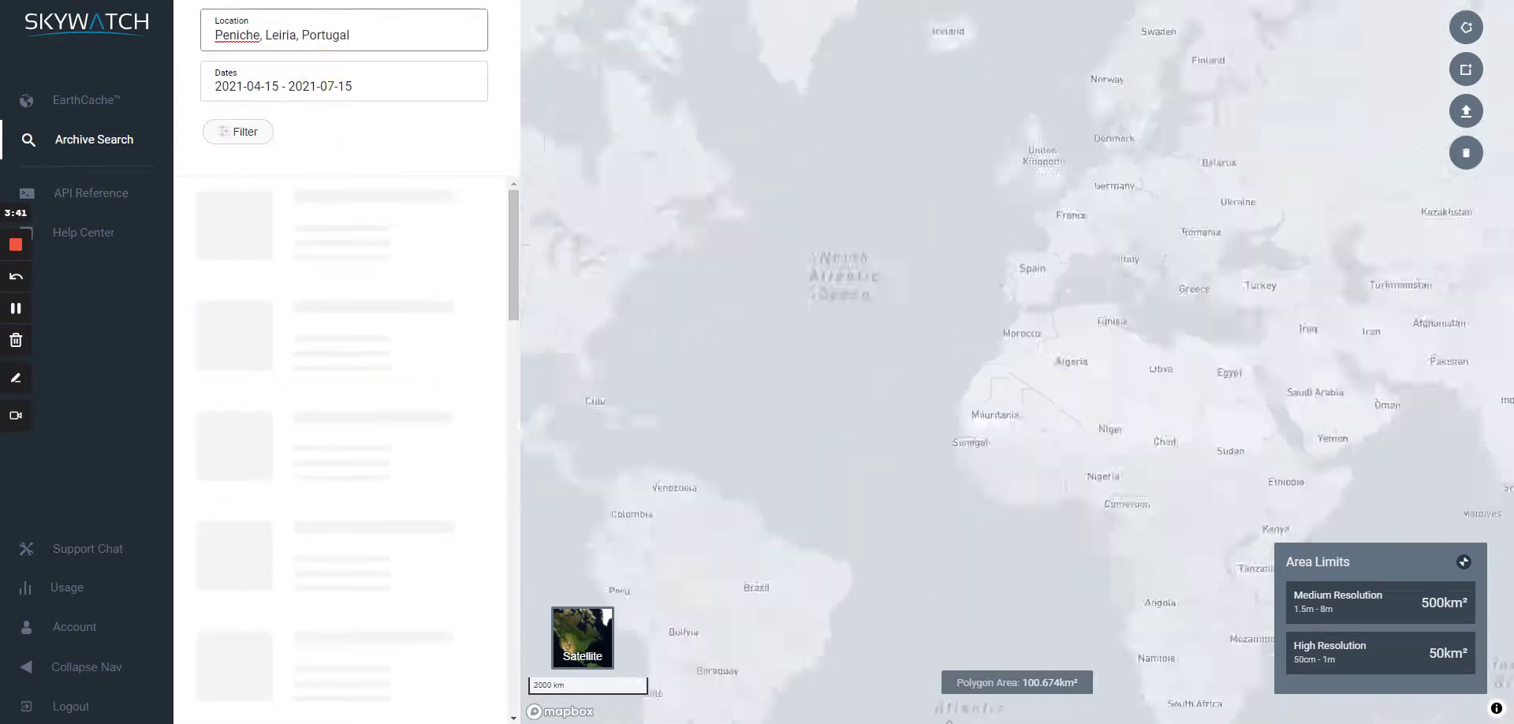
Delete the default search area and draw a rectangle of about 18 km² over Peniche.
click(1466, 153)
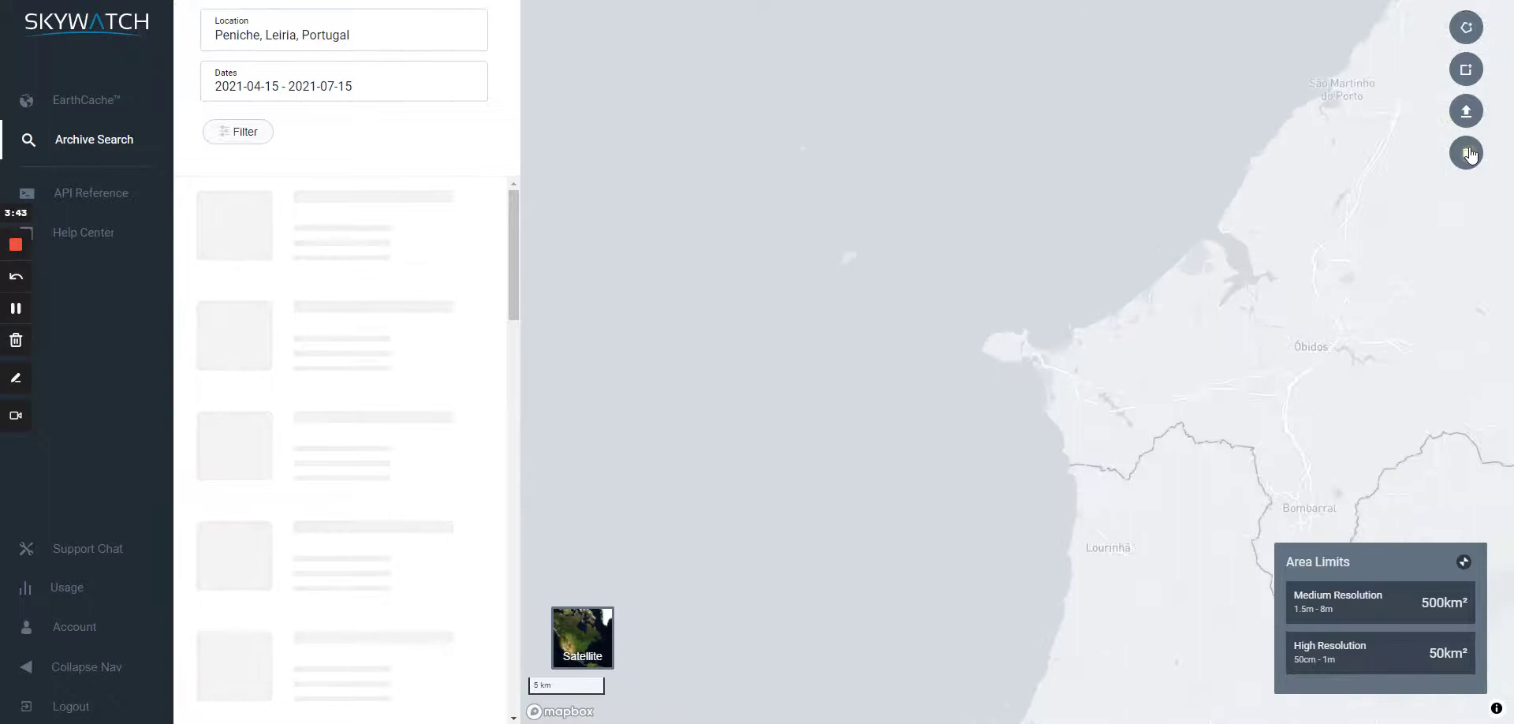
click(1465, 71)
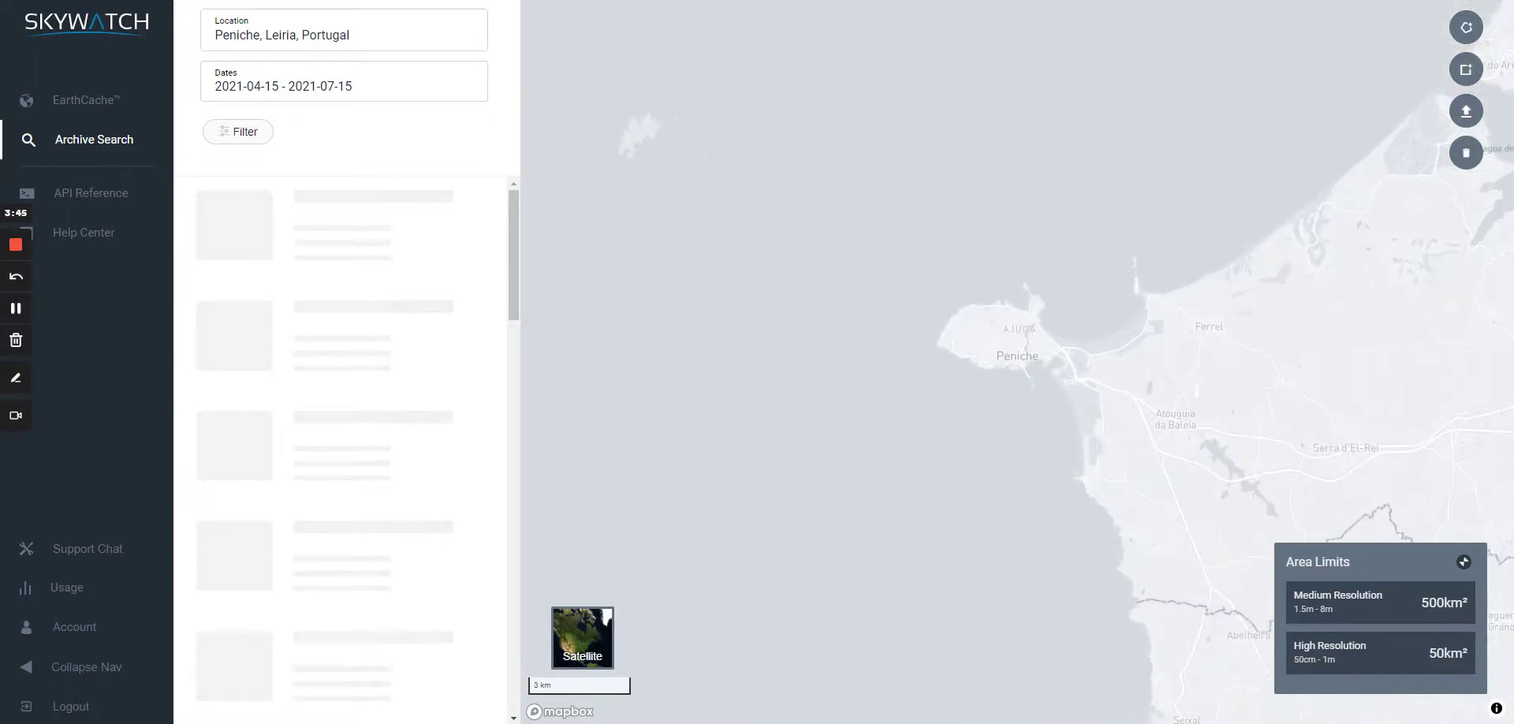
drag(974, 292, 1127, 355)
scroll(985, 80, down, 4)
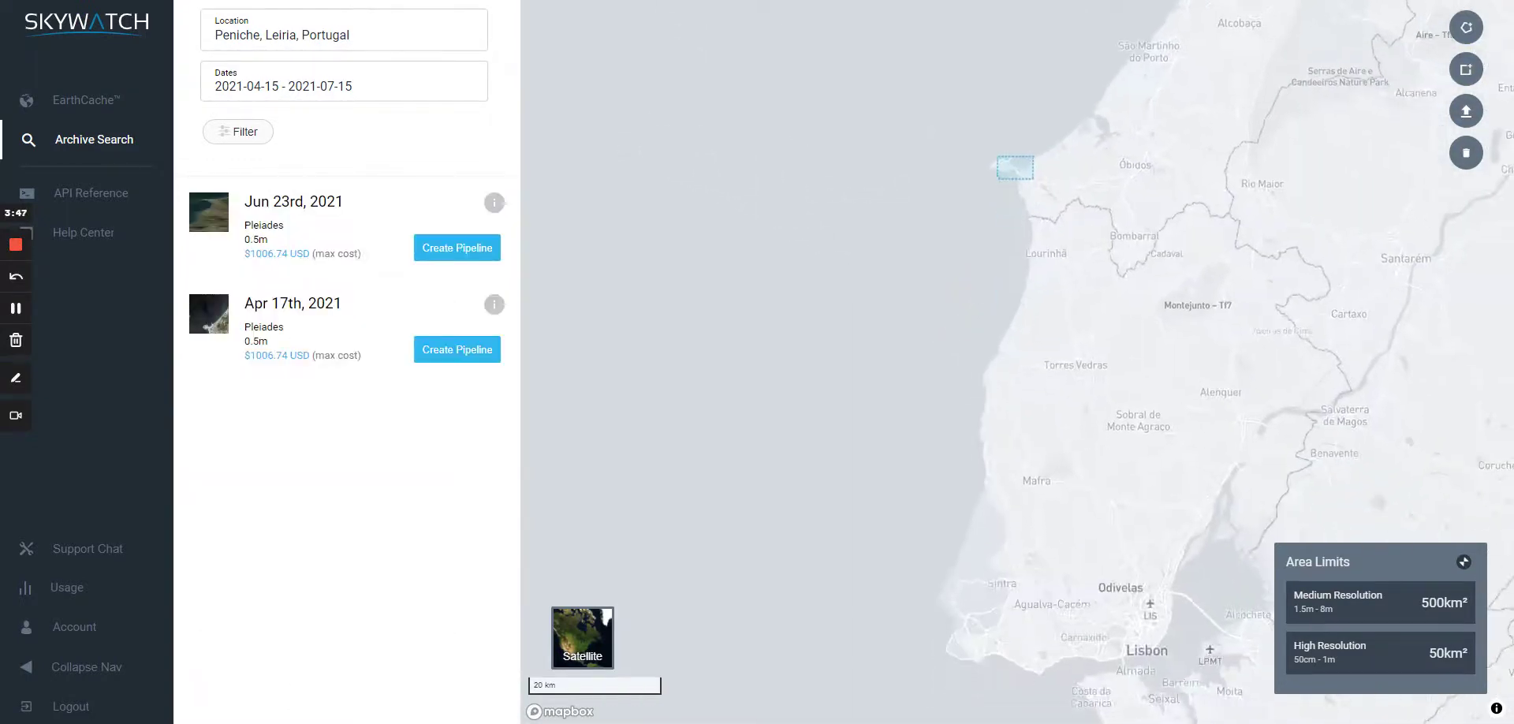
scroll(1027, 174, up, 3)
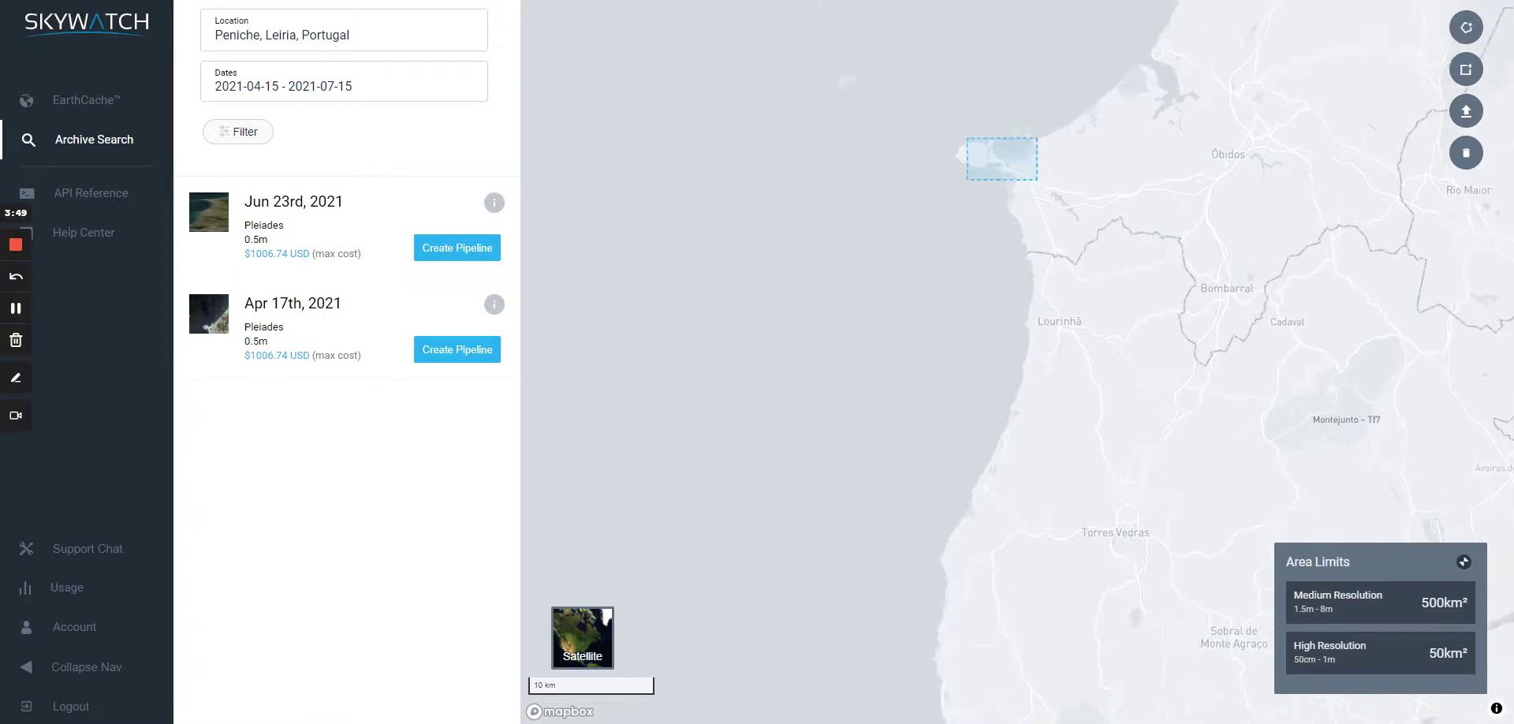
click(1038, 177)
drag(986, 75, 1020, 169)
scroll(1020, 168, up, 1)
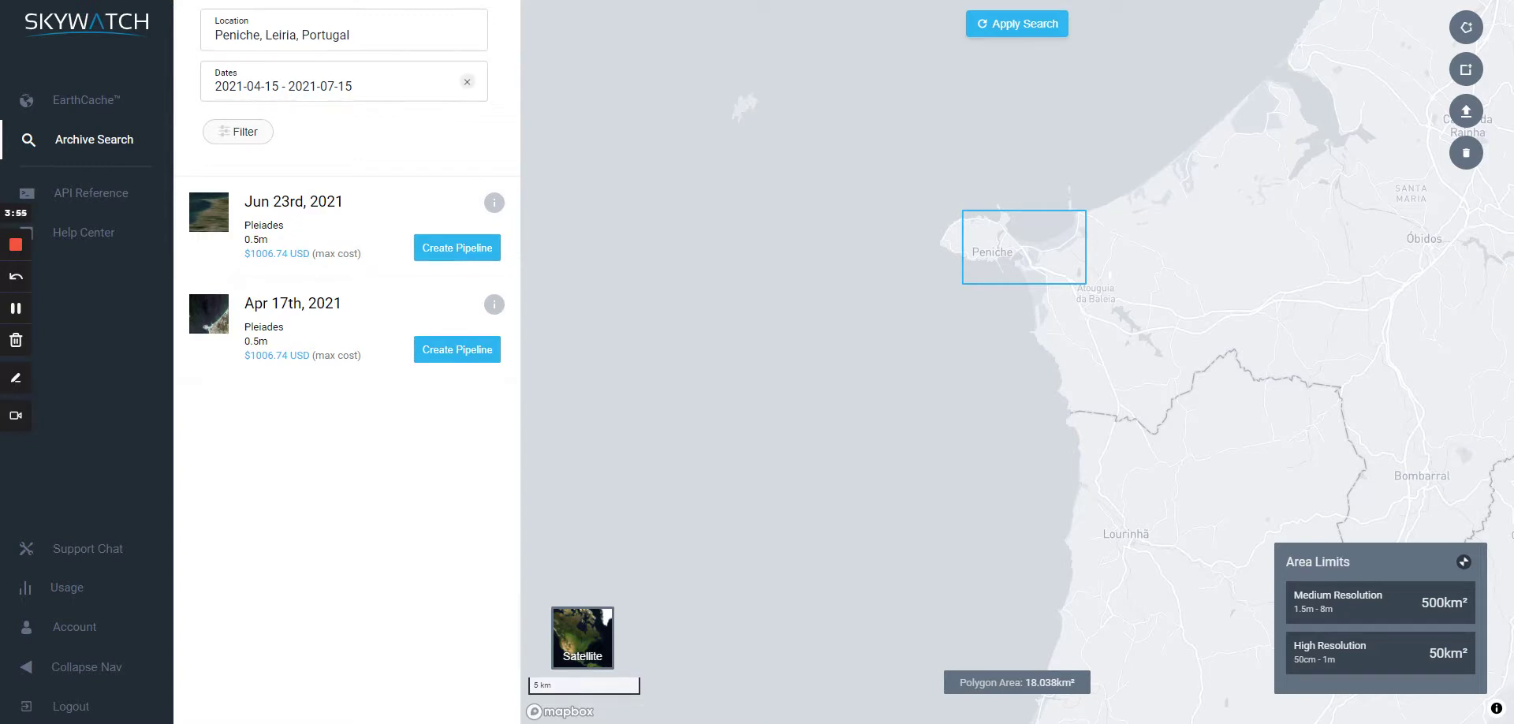
Set the search dates to 2020-01-01 through 2021-07-15 and apply the archive search.
click(229, 86)
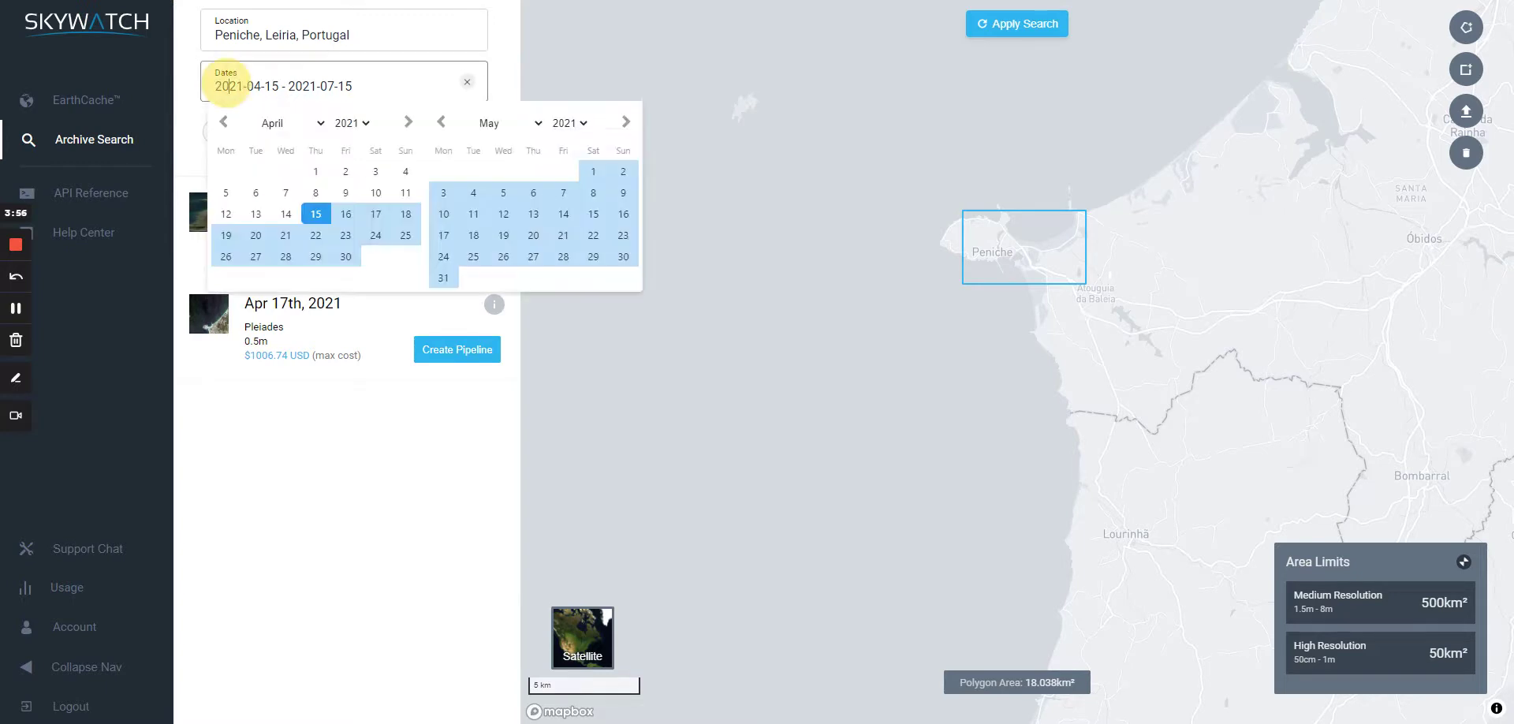
click(282, 124)
click(272, 134)
click(344, 124)
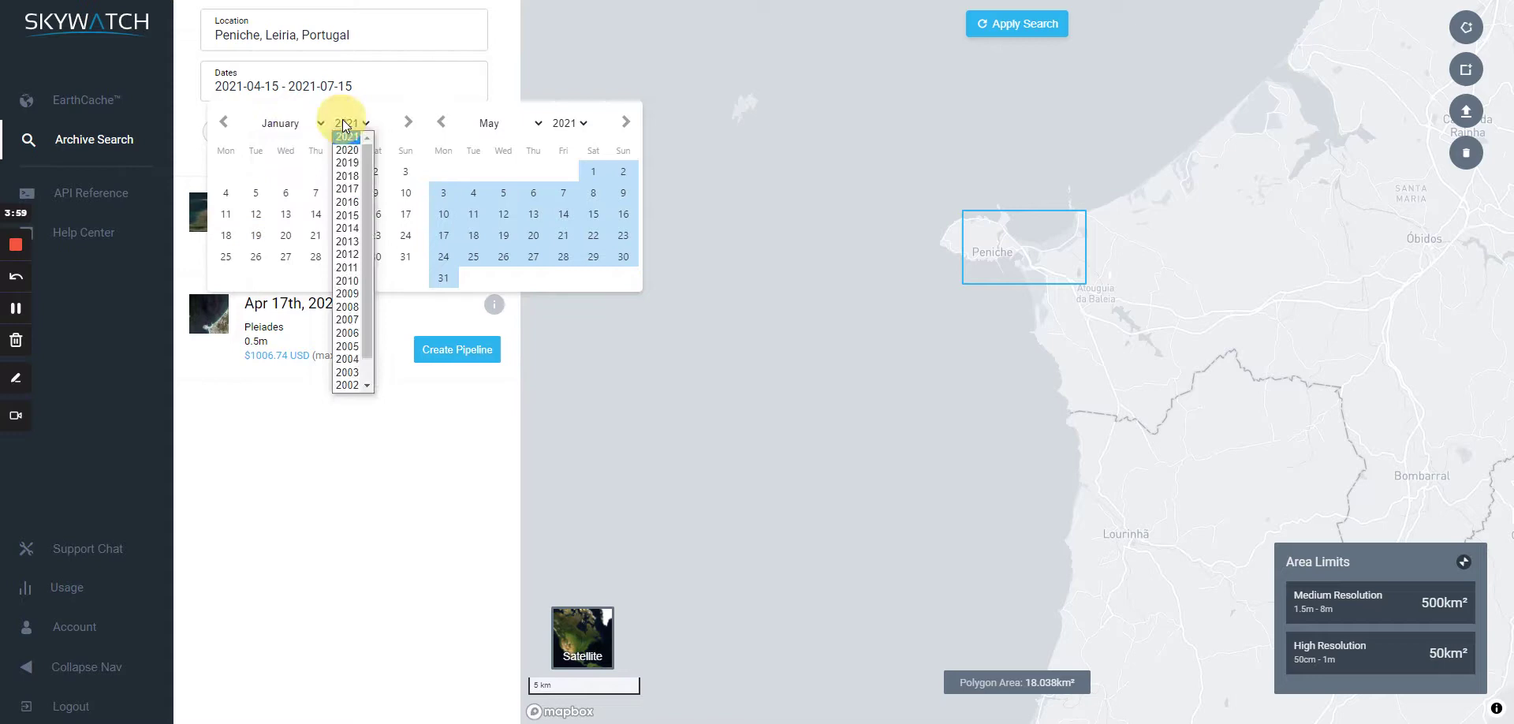
click(347, 150)
click(286, 171)
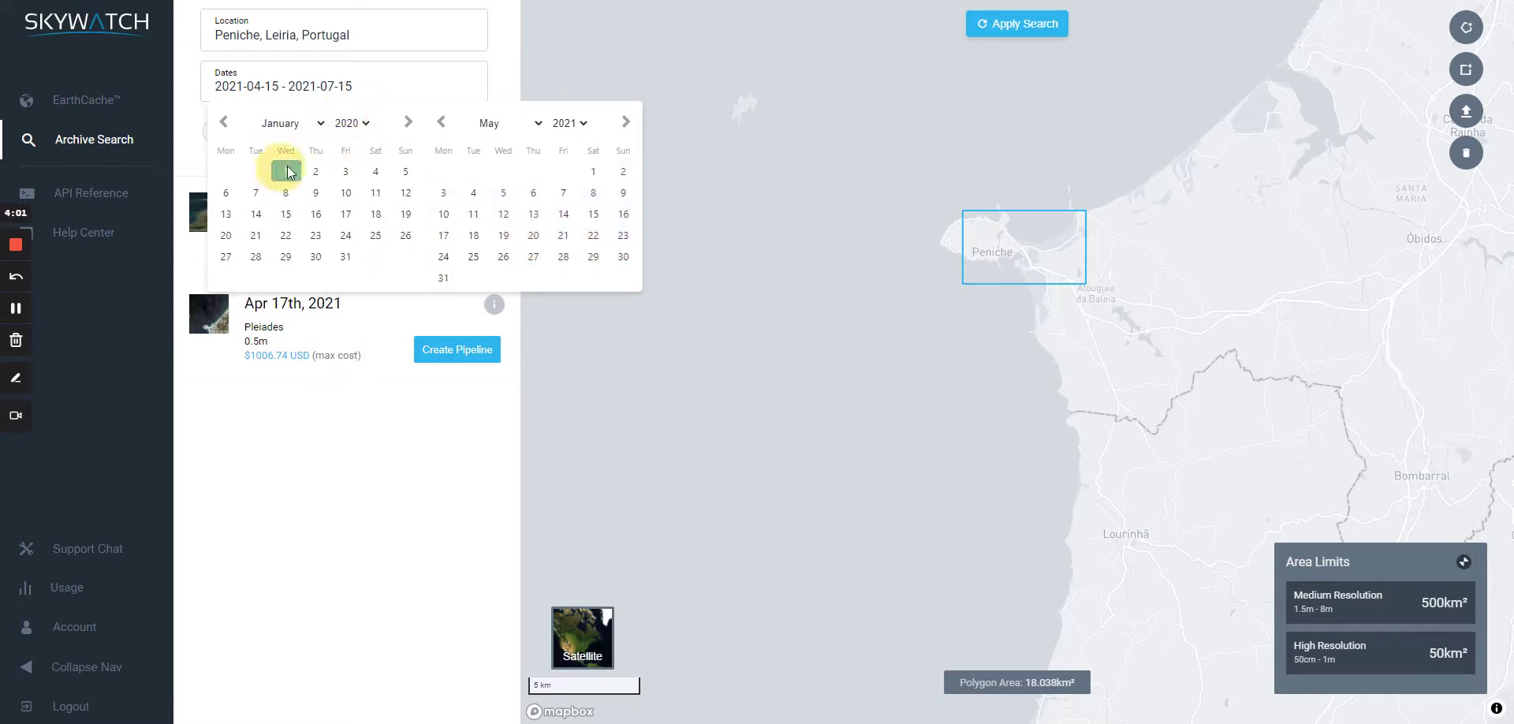
click(495, 123)
click(496, 204)
click(533, 215)
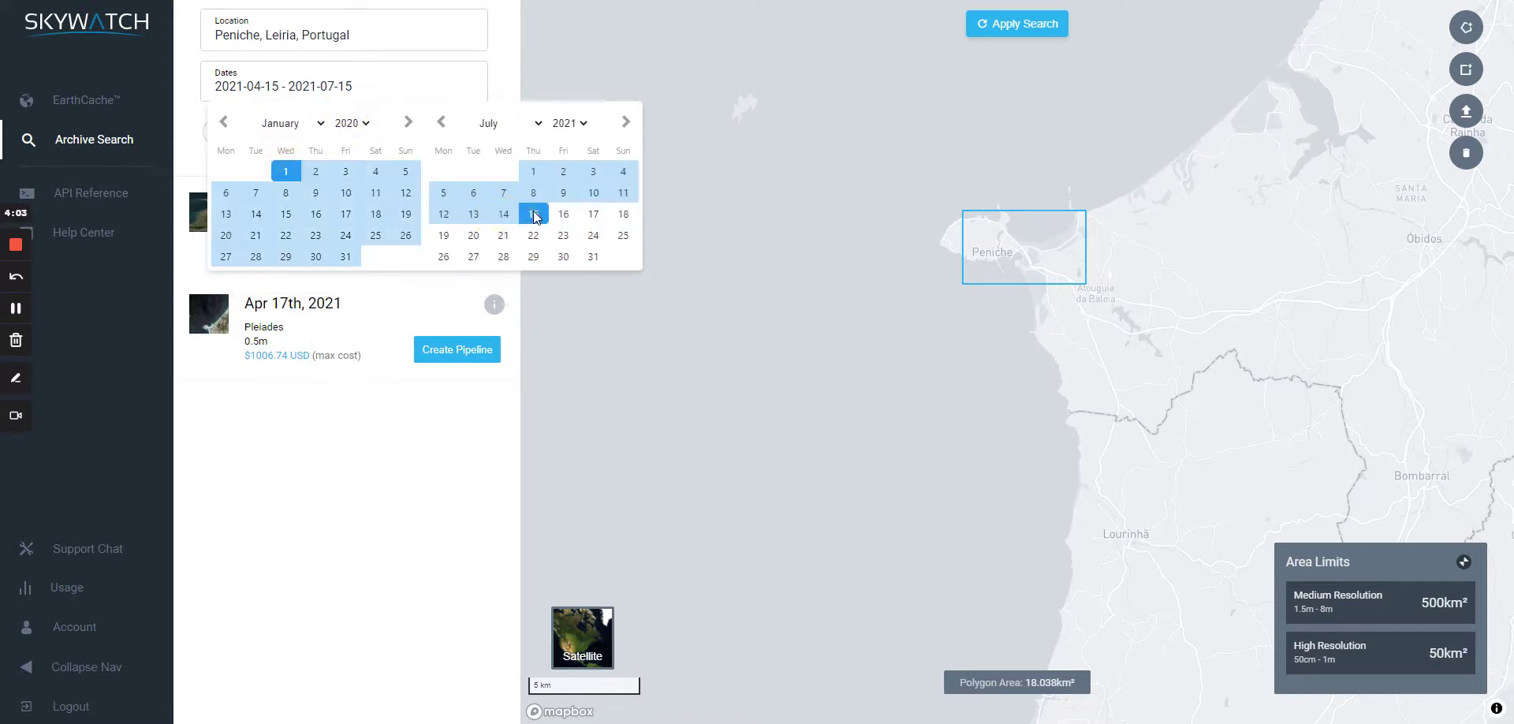
click(1037, 28)
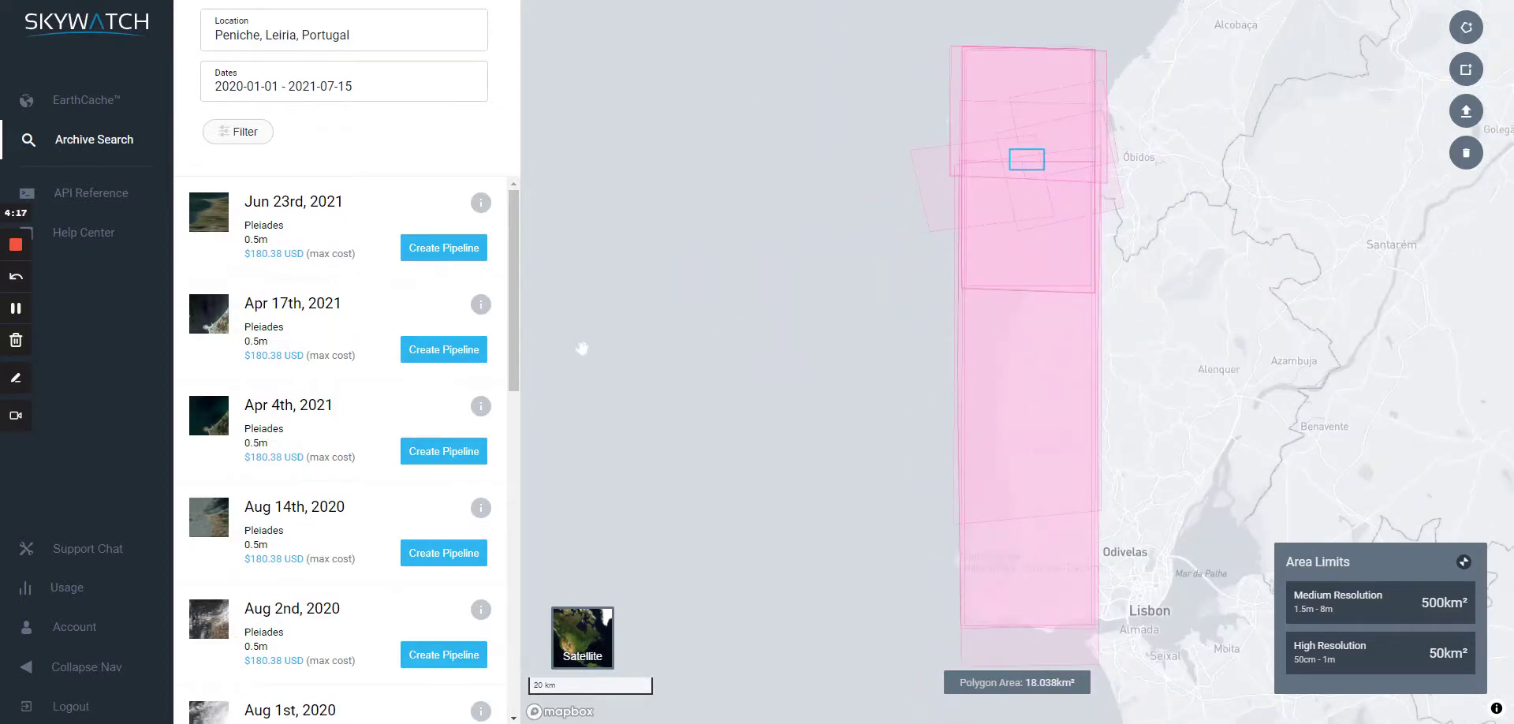
Preview the Jul 18th, 2020 Kompsat-3 image on the map and inspect its coverage of the Peniche area.
scroll(363, 379, down, 4)
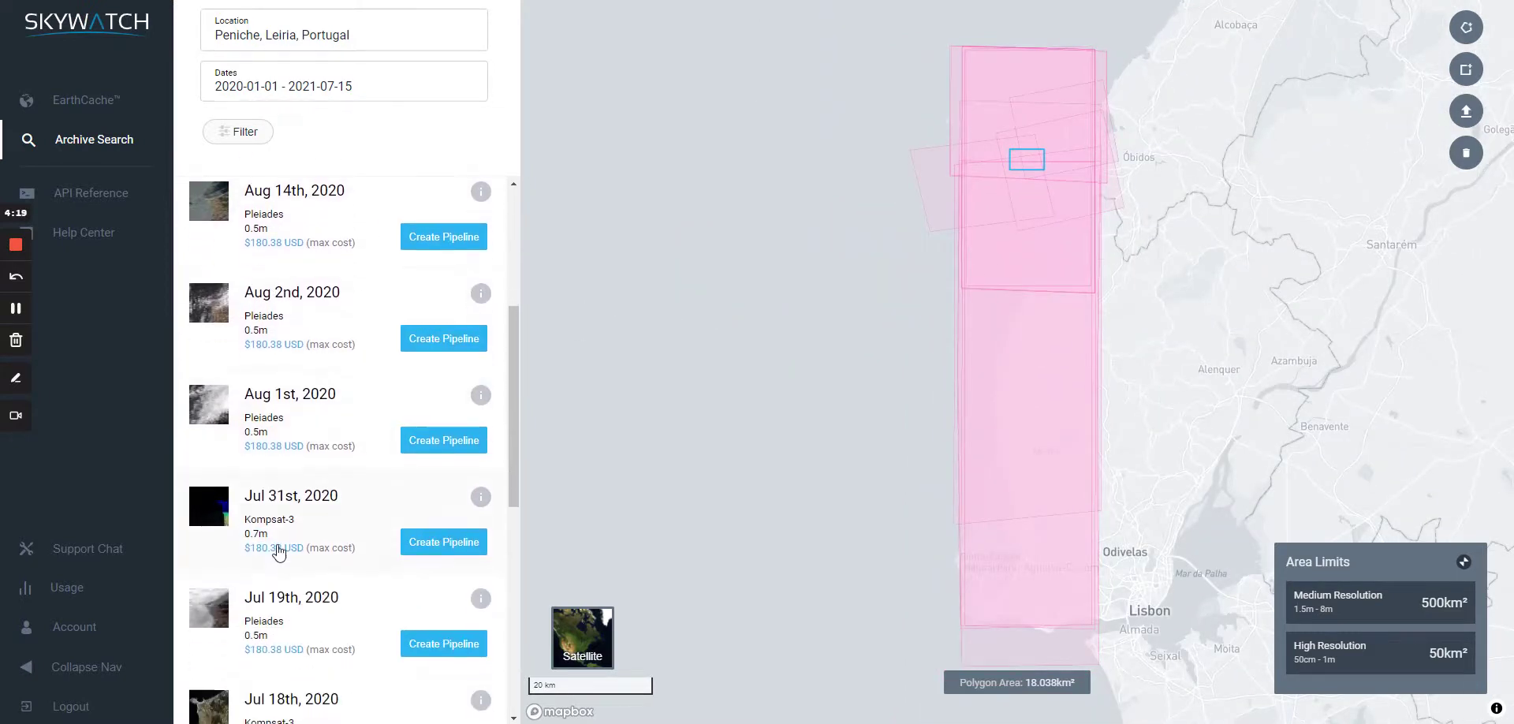
scroll(278, 552, down, 3)
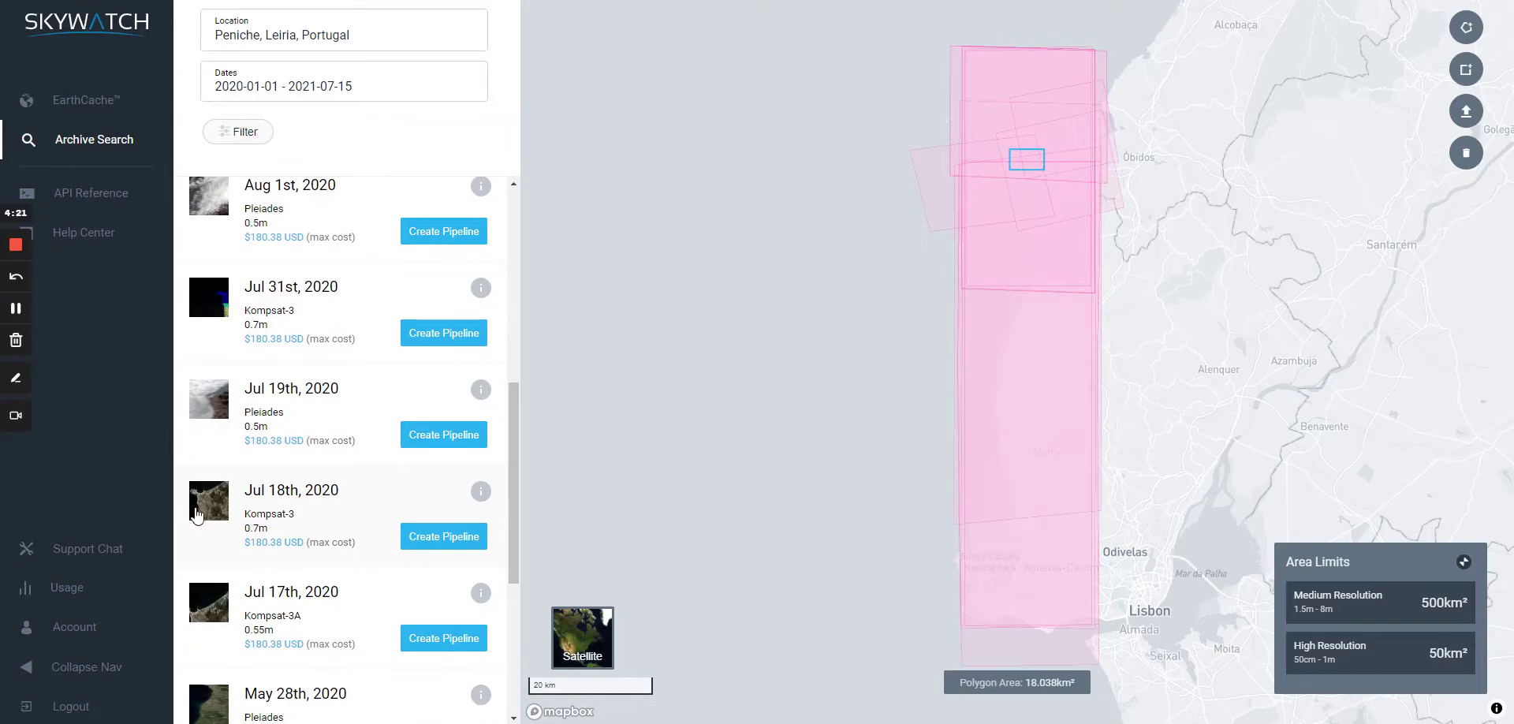
click(211, 508)
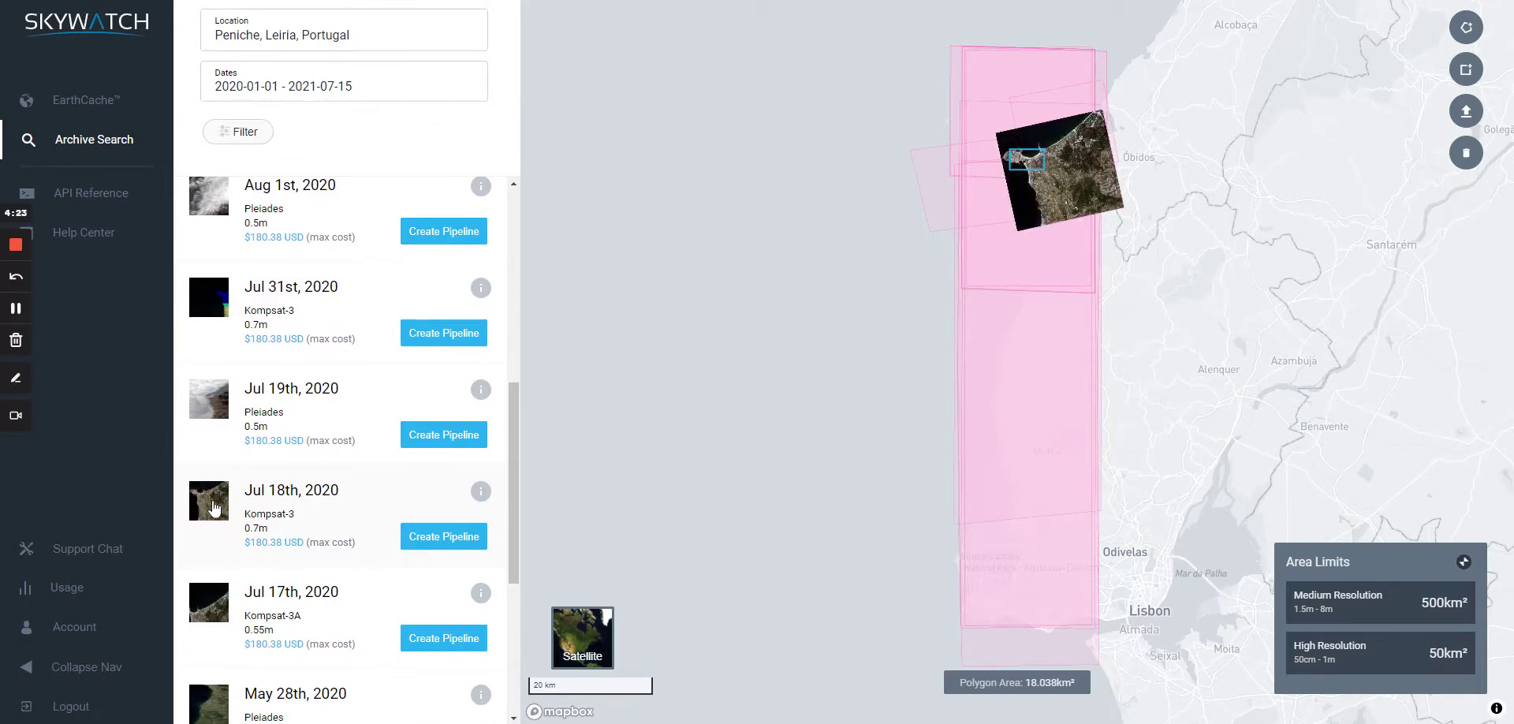
scroll(1076, 178, up, 5)
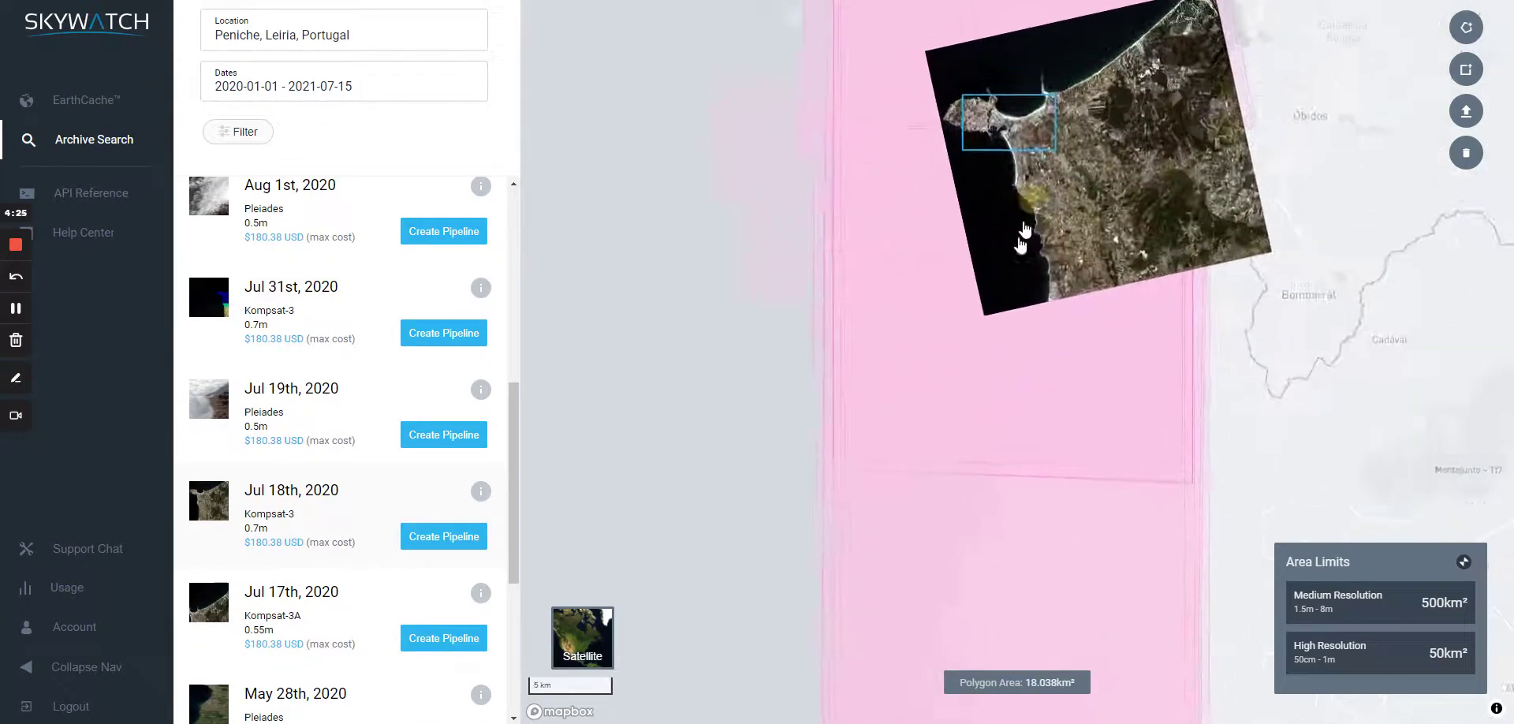
scroll(1008, 280, up, 2)
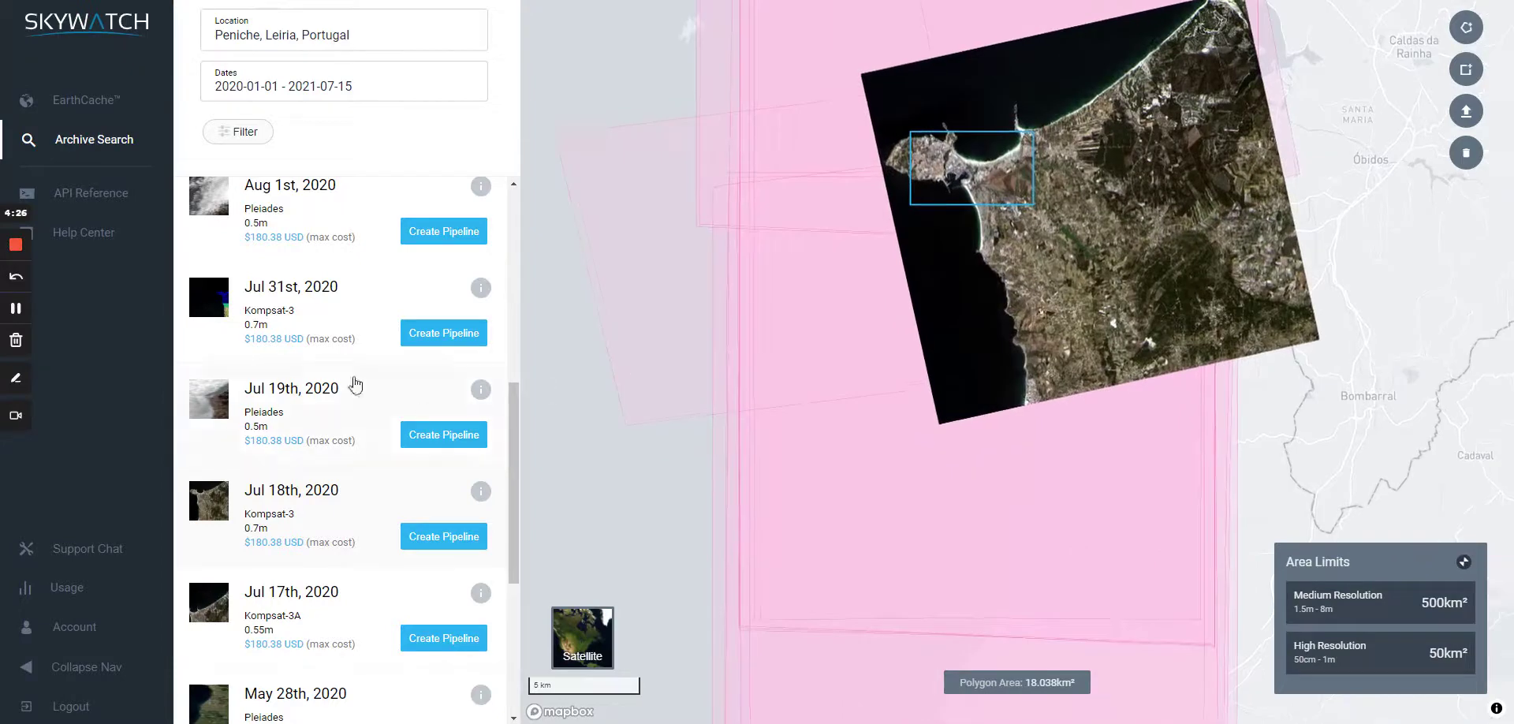
Compare map previews of the Jul 17th, 2020 Kompsat-3A image and the Apr 17th and Apr 4th, 2021 Pleiades images.
click(201, 603)
drag(297, 443, 305, 547)
scroll(231, 351, up, 6)
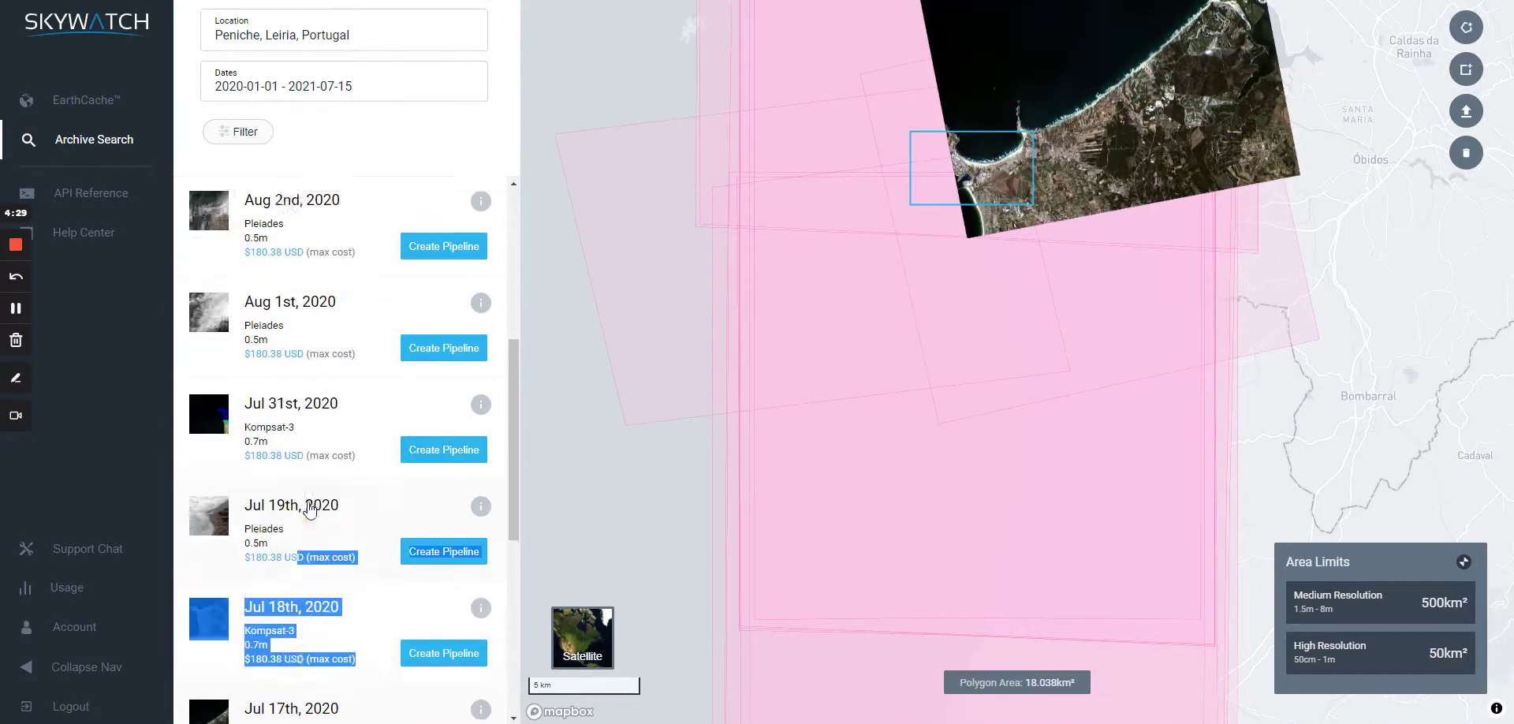
click(218, 325)
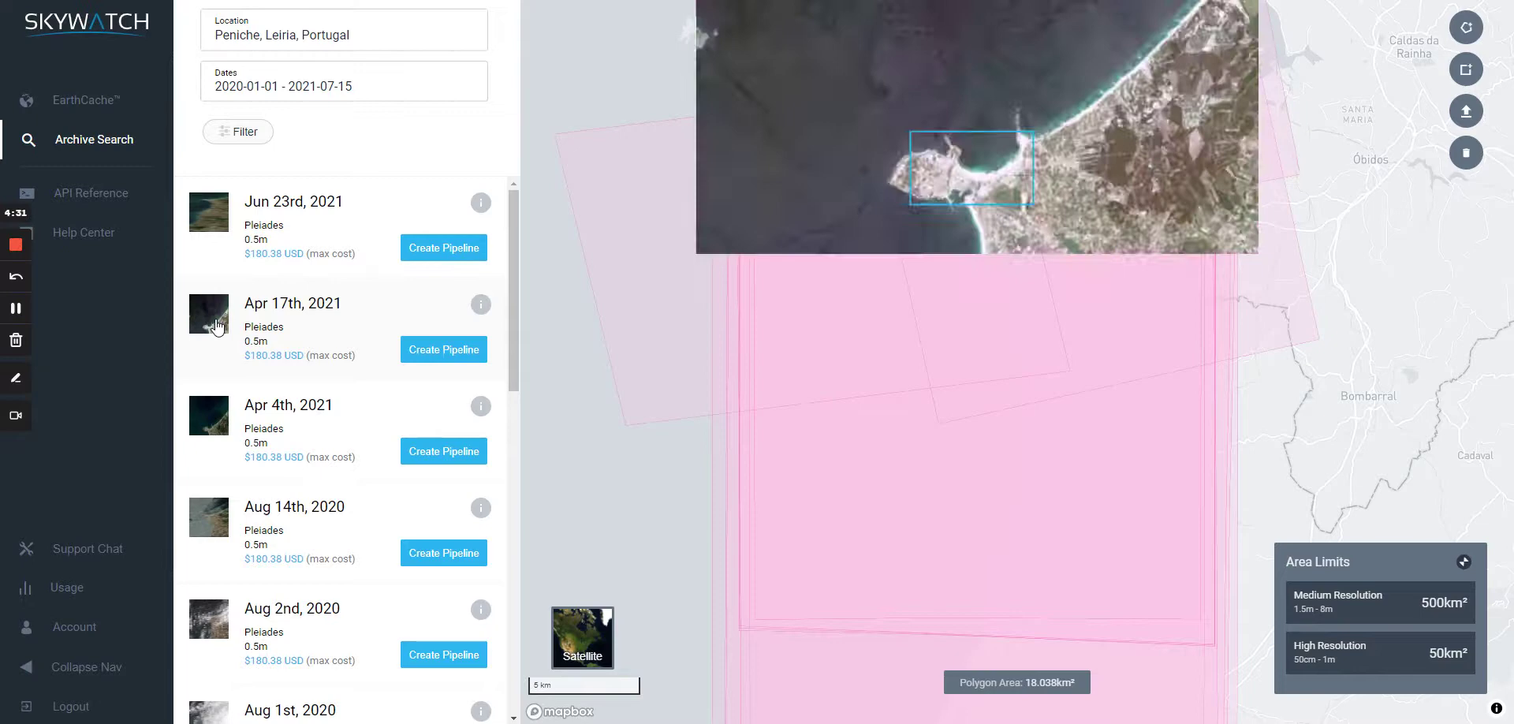
click(209, 419)
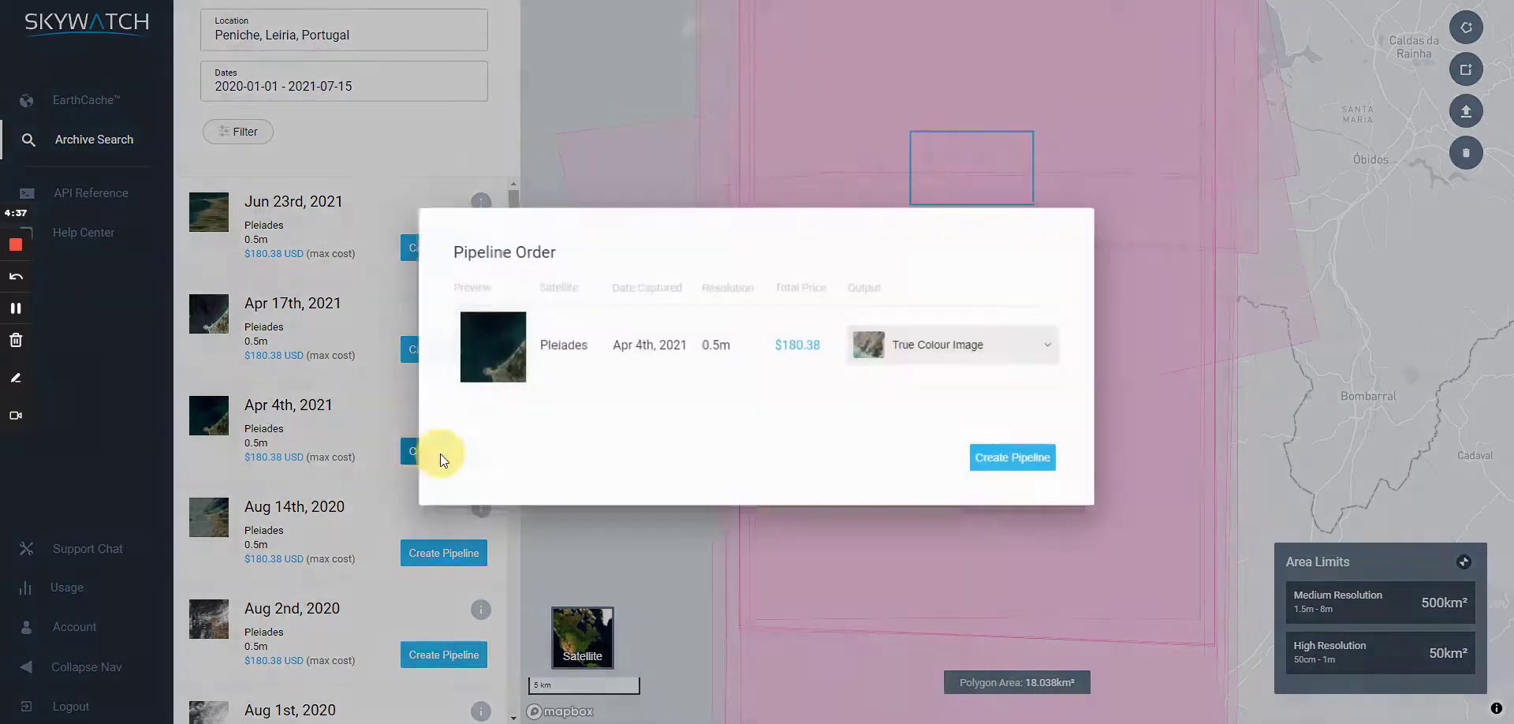
Create a pipeline from the Apr 4th, 2021 Pleiades image with True Colour Image output and enlarge its results area.
click(439, 454)
click(1020, 463)
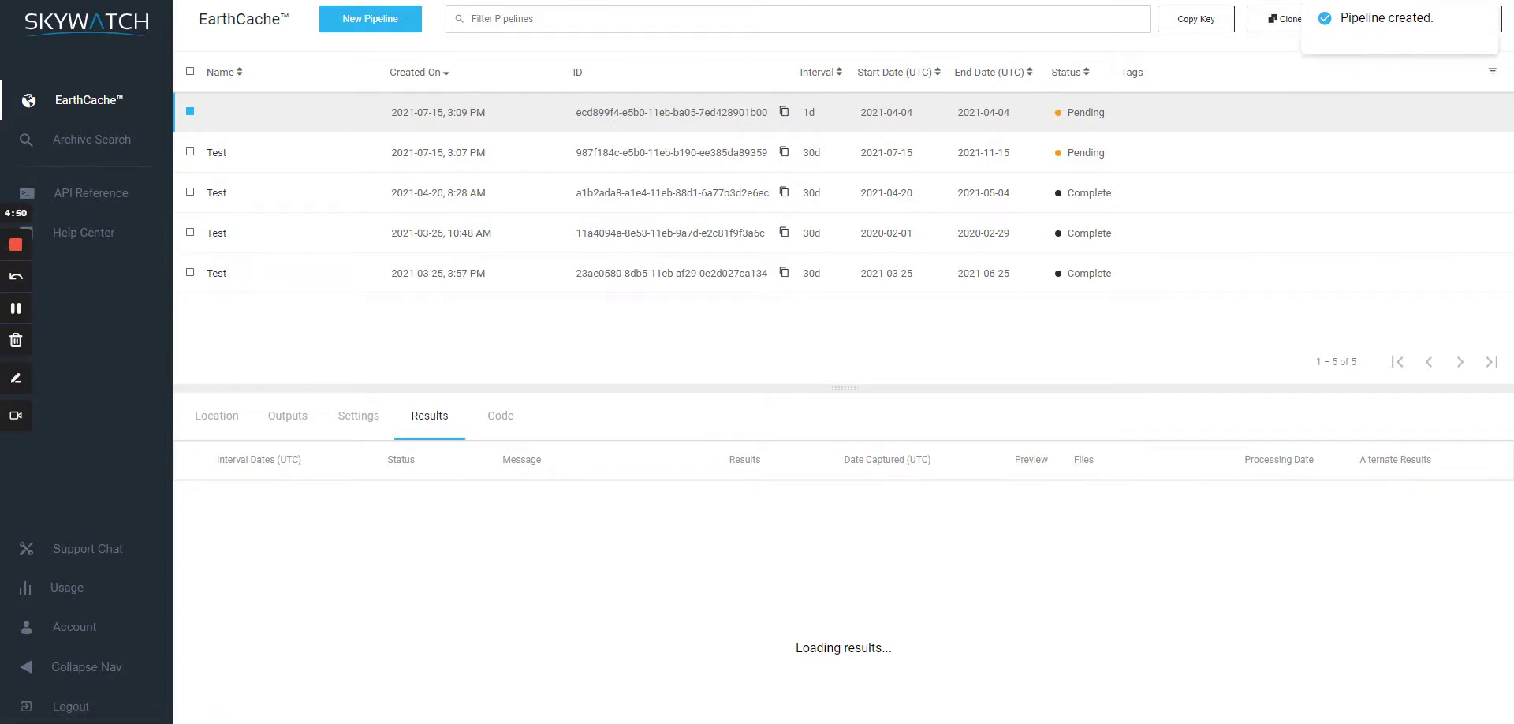
drag(844, 388, 852, 356)
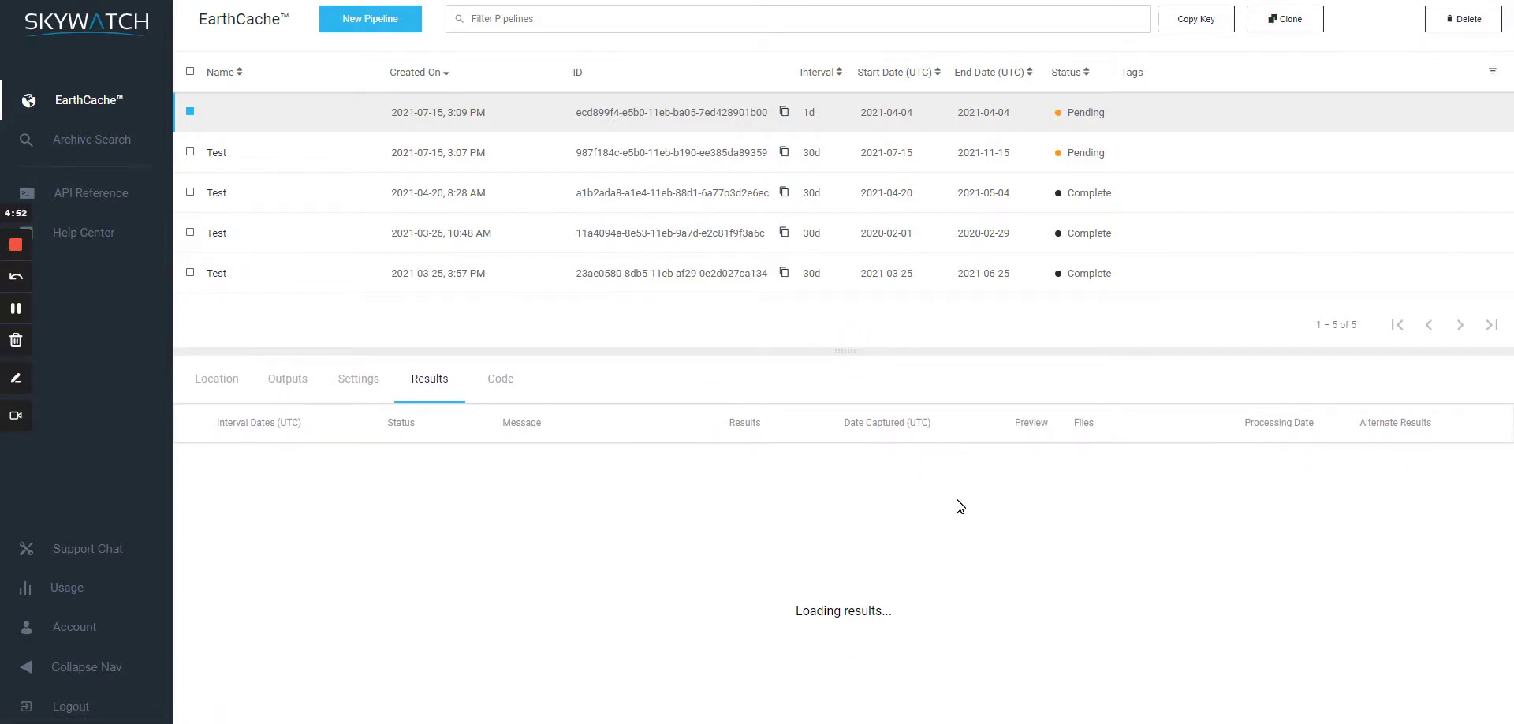